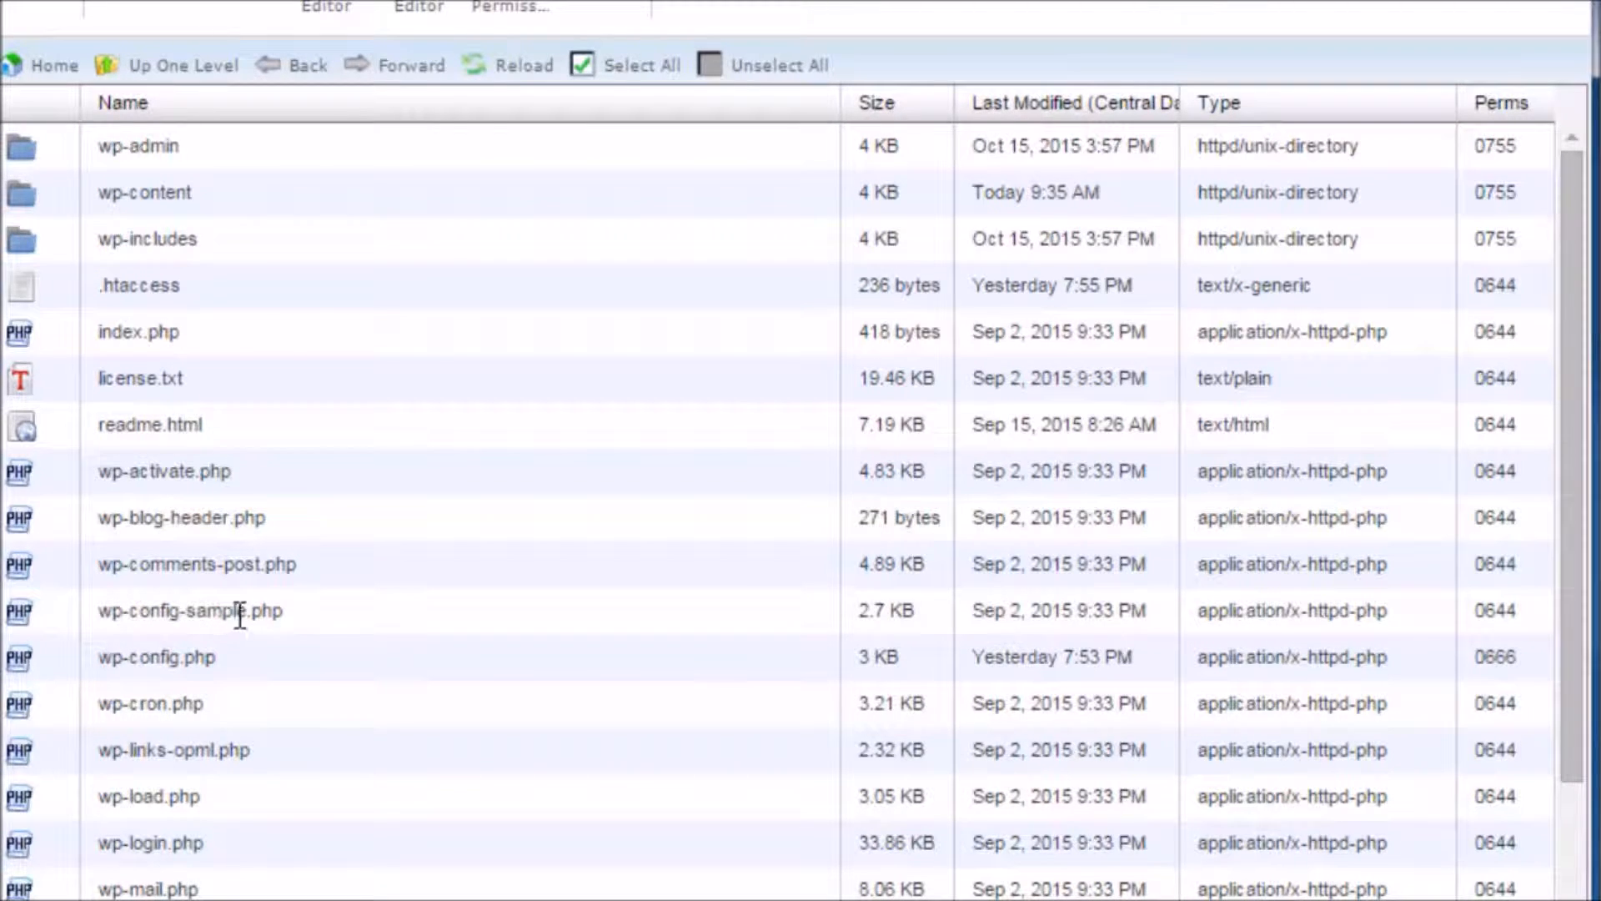
Delete wp-config-sample.php, readme.html and license.txt from the public_html folder.
{"action": "left_click", "coordinate": [58, 610]}
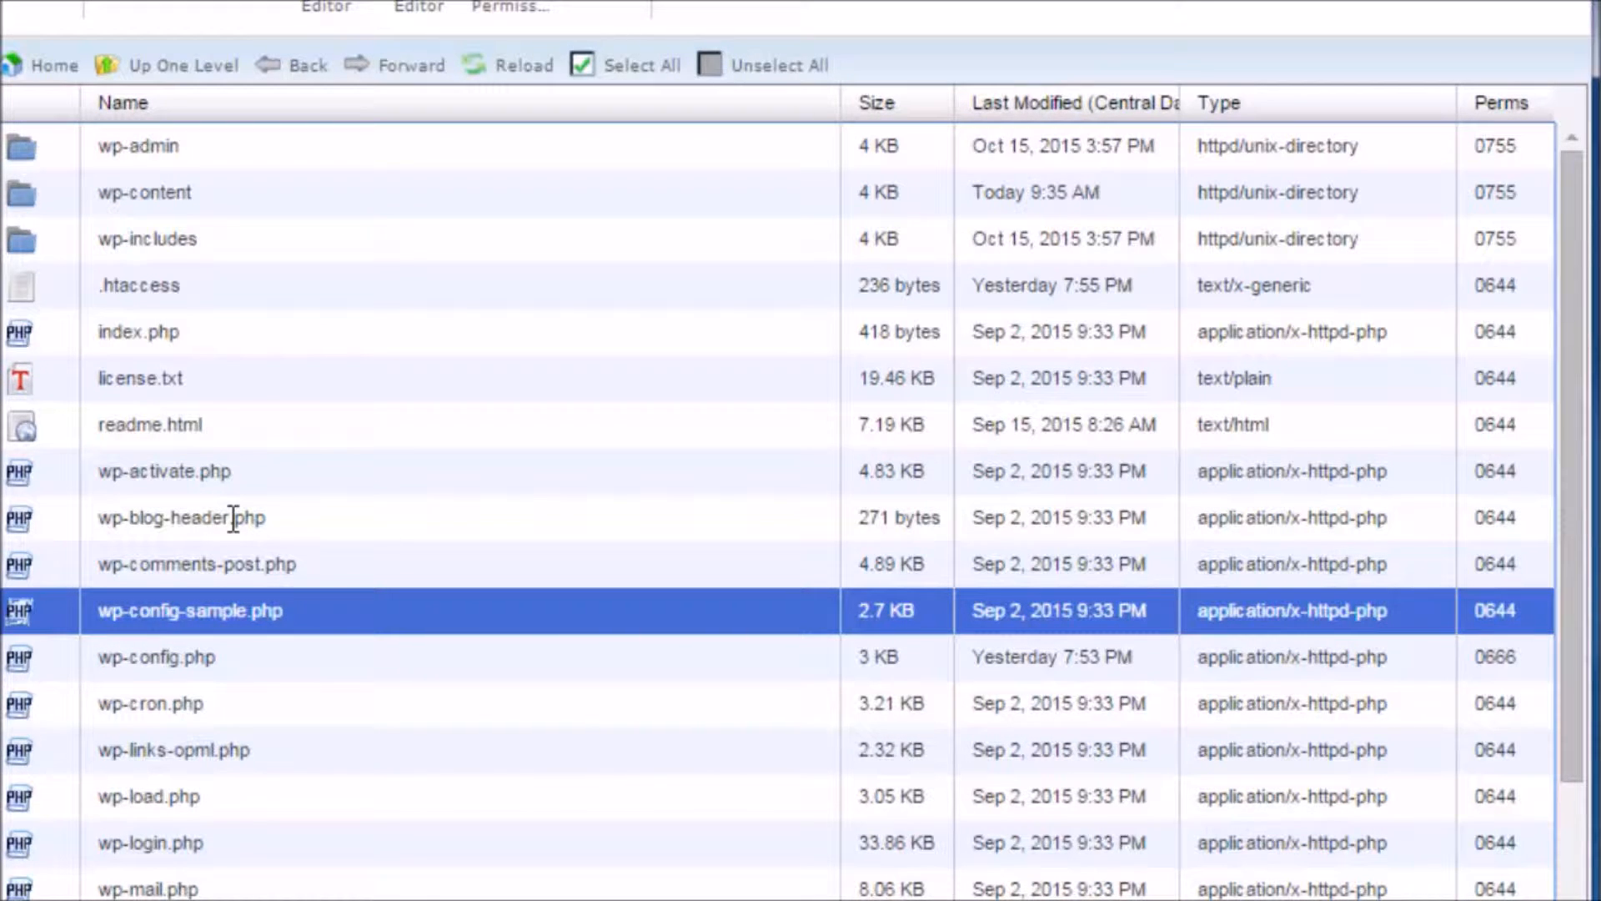
{"action": "left_click", "coordinate": [42, 428], "text": "ctrl"}
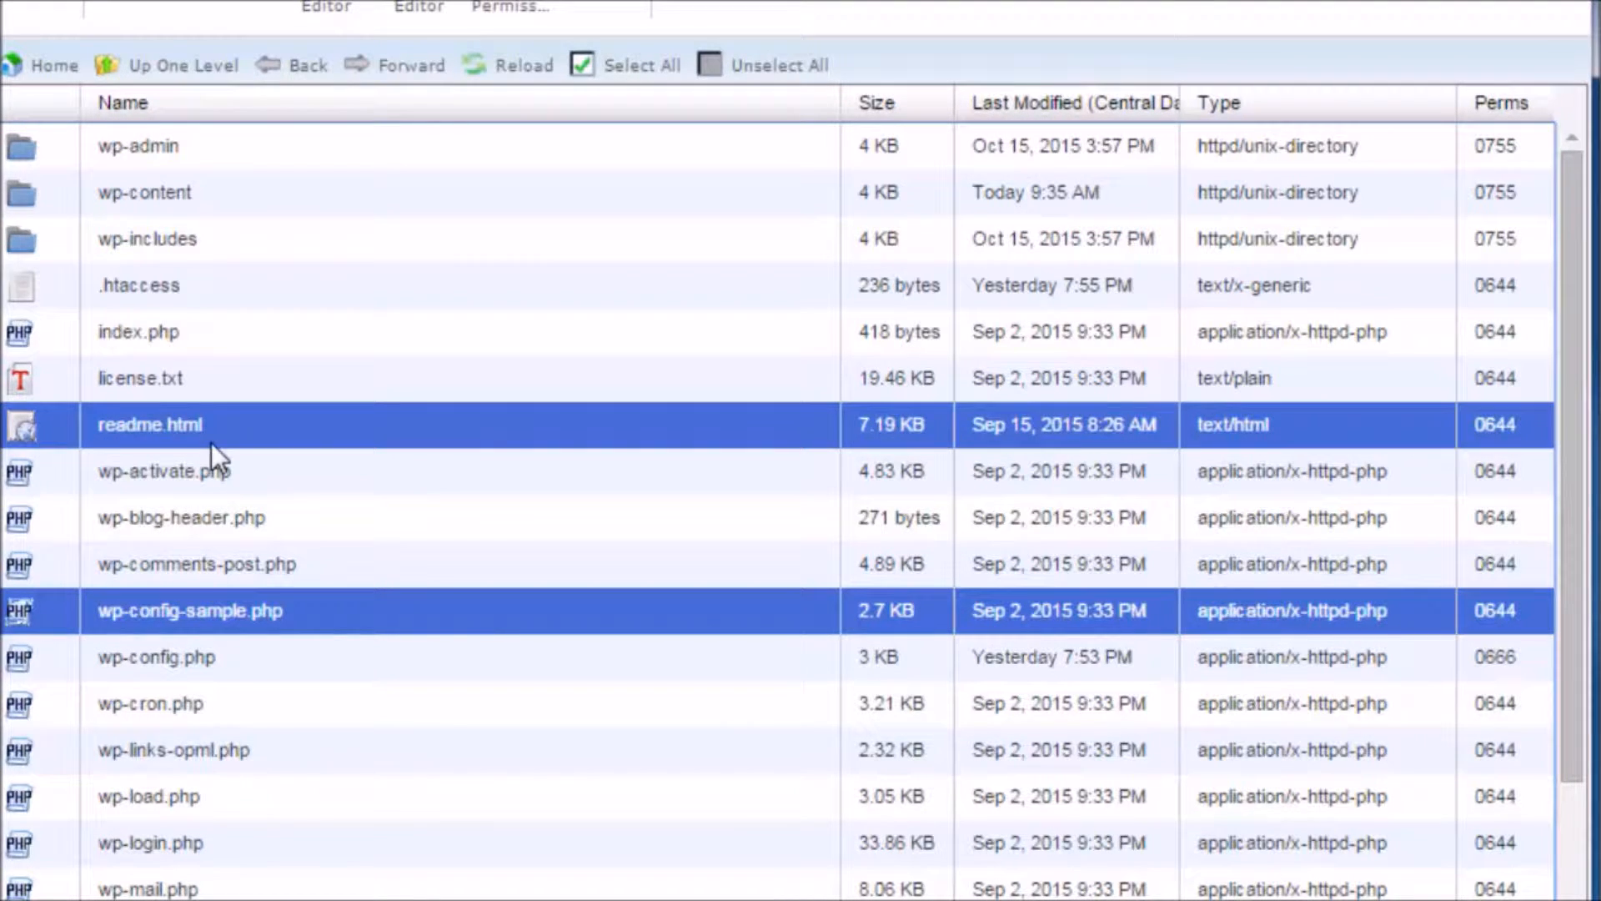
{"action": "left_click", "coordinate": [42, 377], "text": "ctrl"}
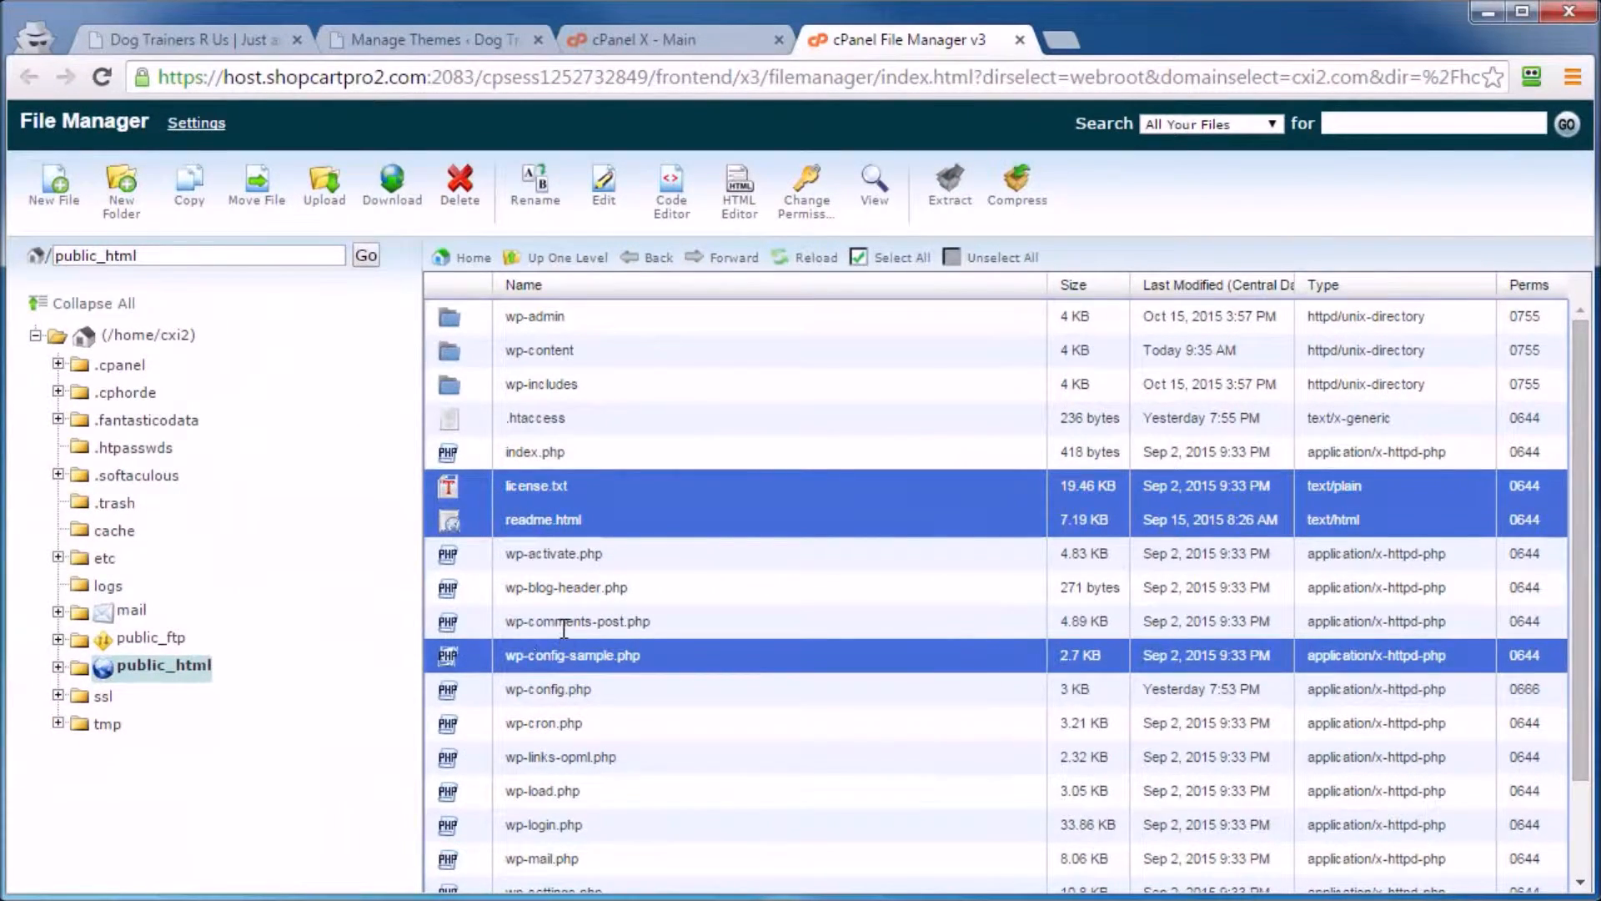
{"action": "left_click", "coordinate": [459, 185]}
{"action": "left_click", "coordinate": [988, 584]}
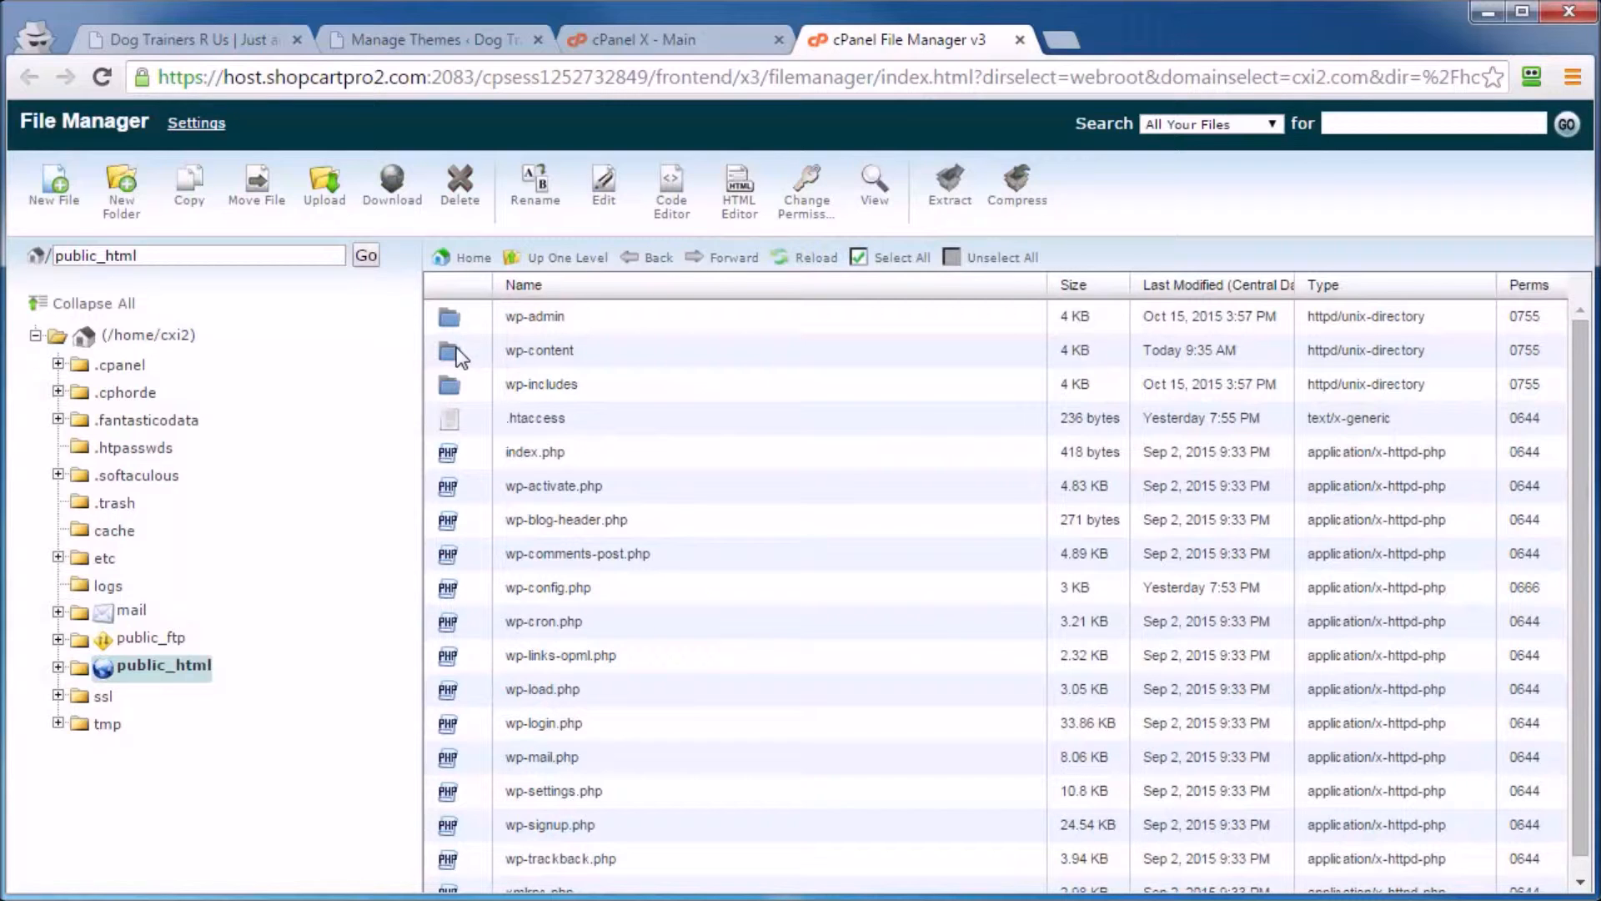
Delete install.php and install-helper.php from the wp-admin folder, and close the File Manager.
{"action": "left_click", "coordinate": [467, 317]}
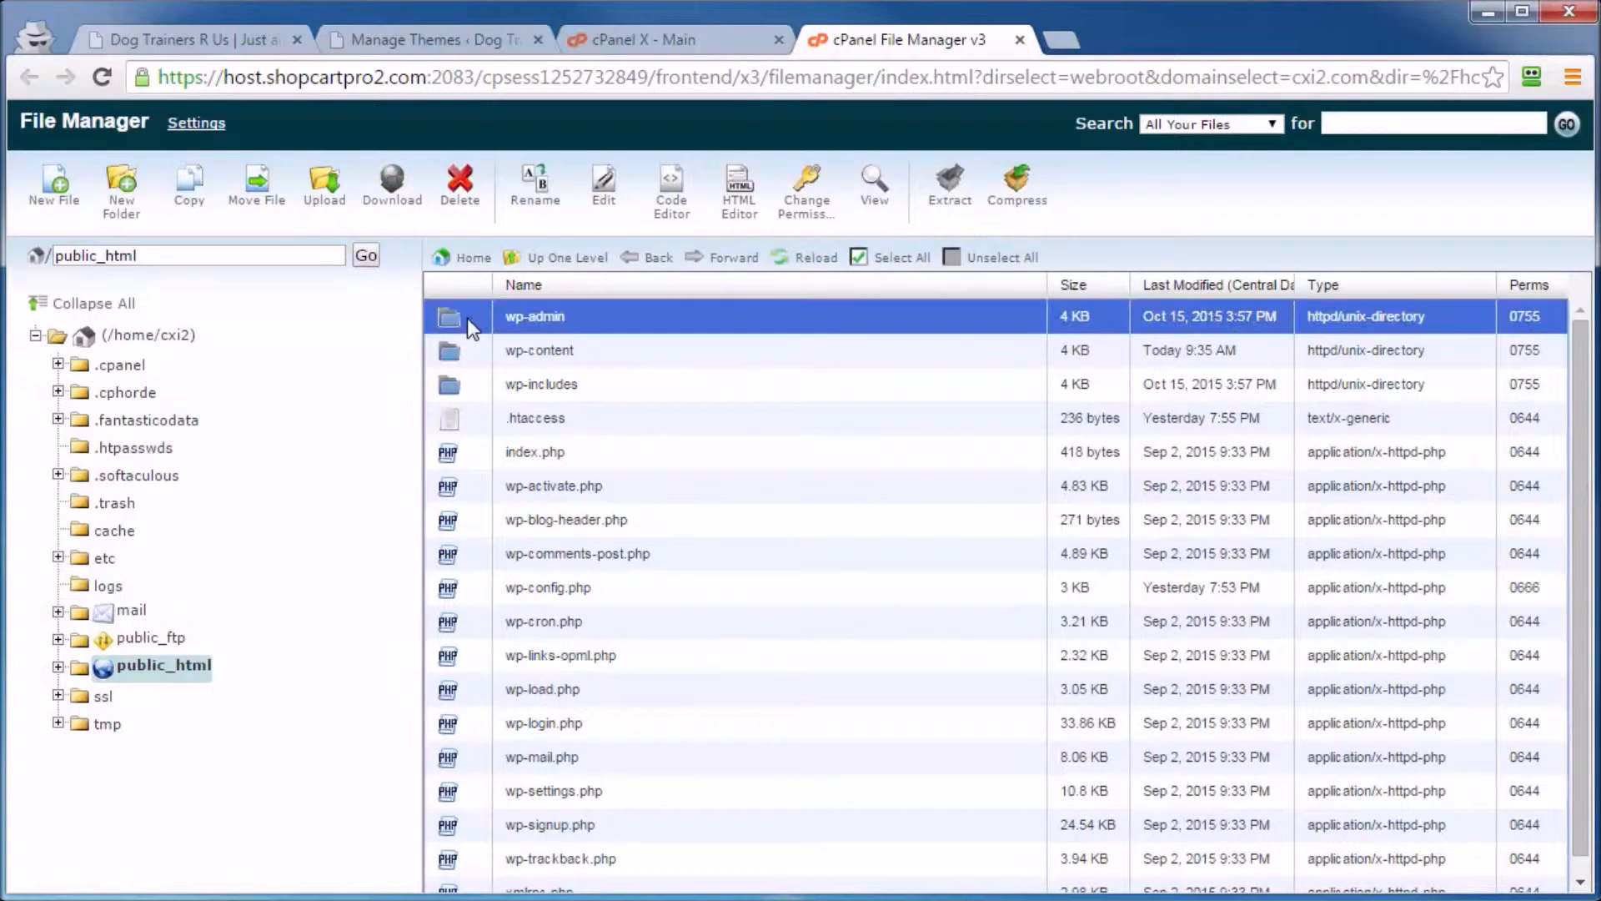
{"action": "double_click", "coordinate": [467, 318]}
{"action": "scroll", "coordinate": [606, 691], "scroll_direction": "down", "scroll_amount": 8}
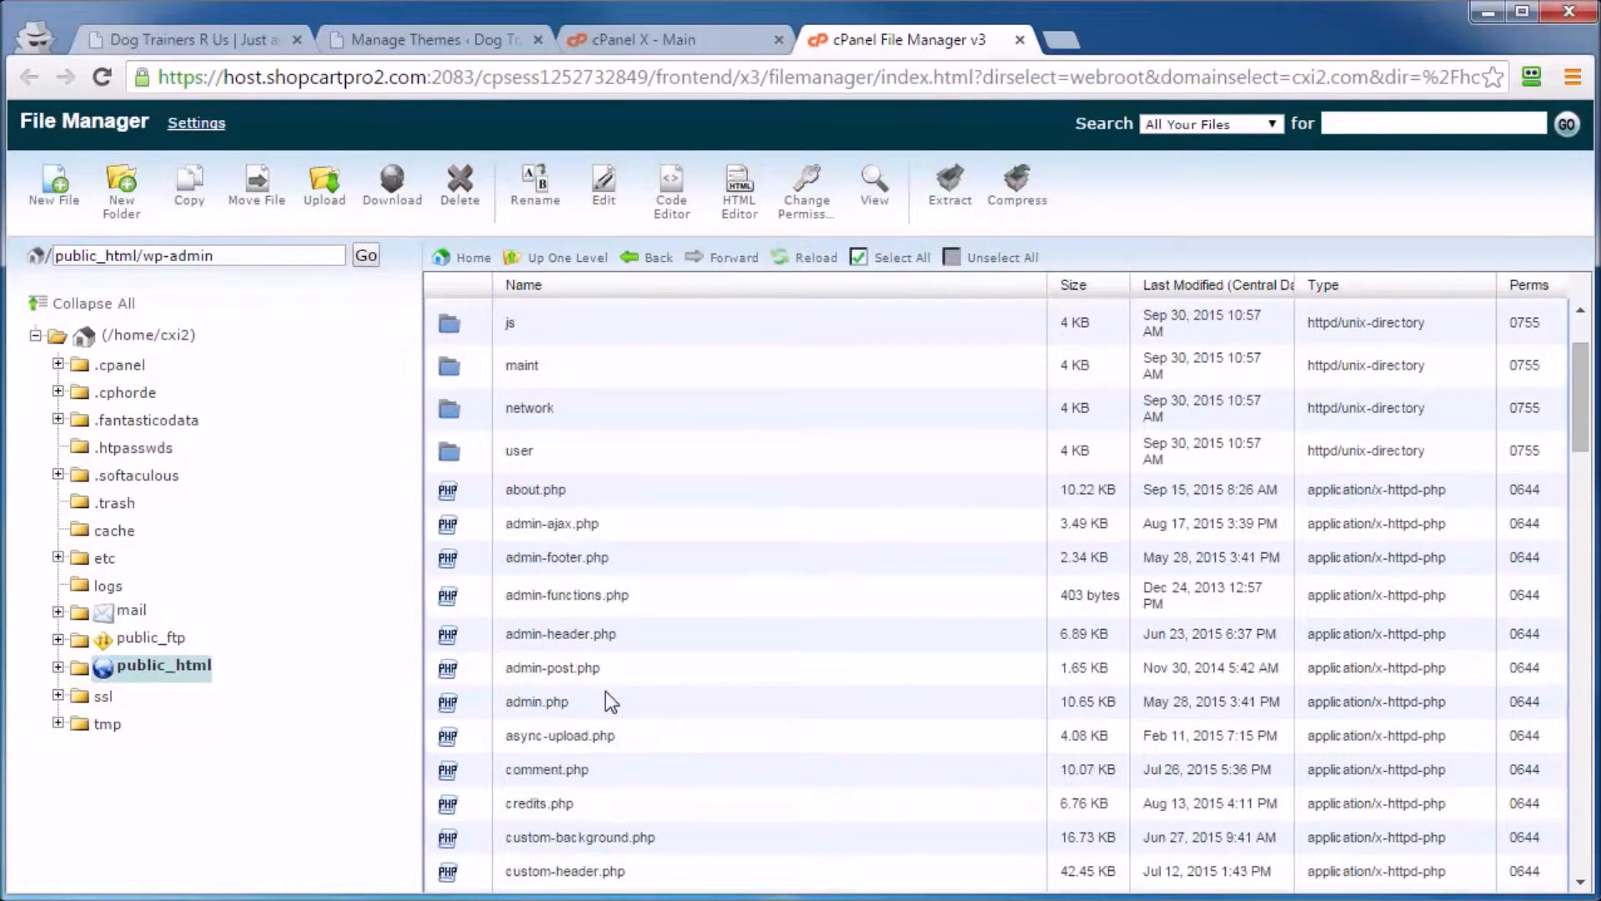
{"action": "scroll", "coordinate": [607, 694], "scroll_direction": "down", "scroll_amount": 3}
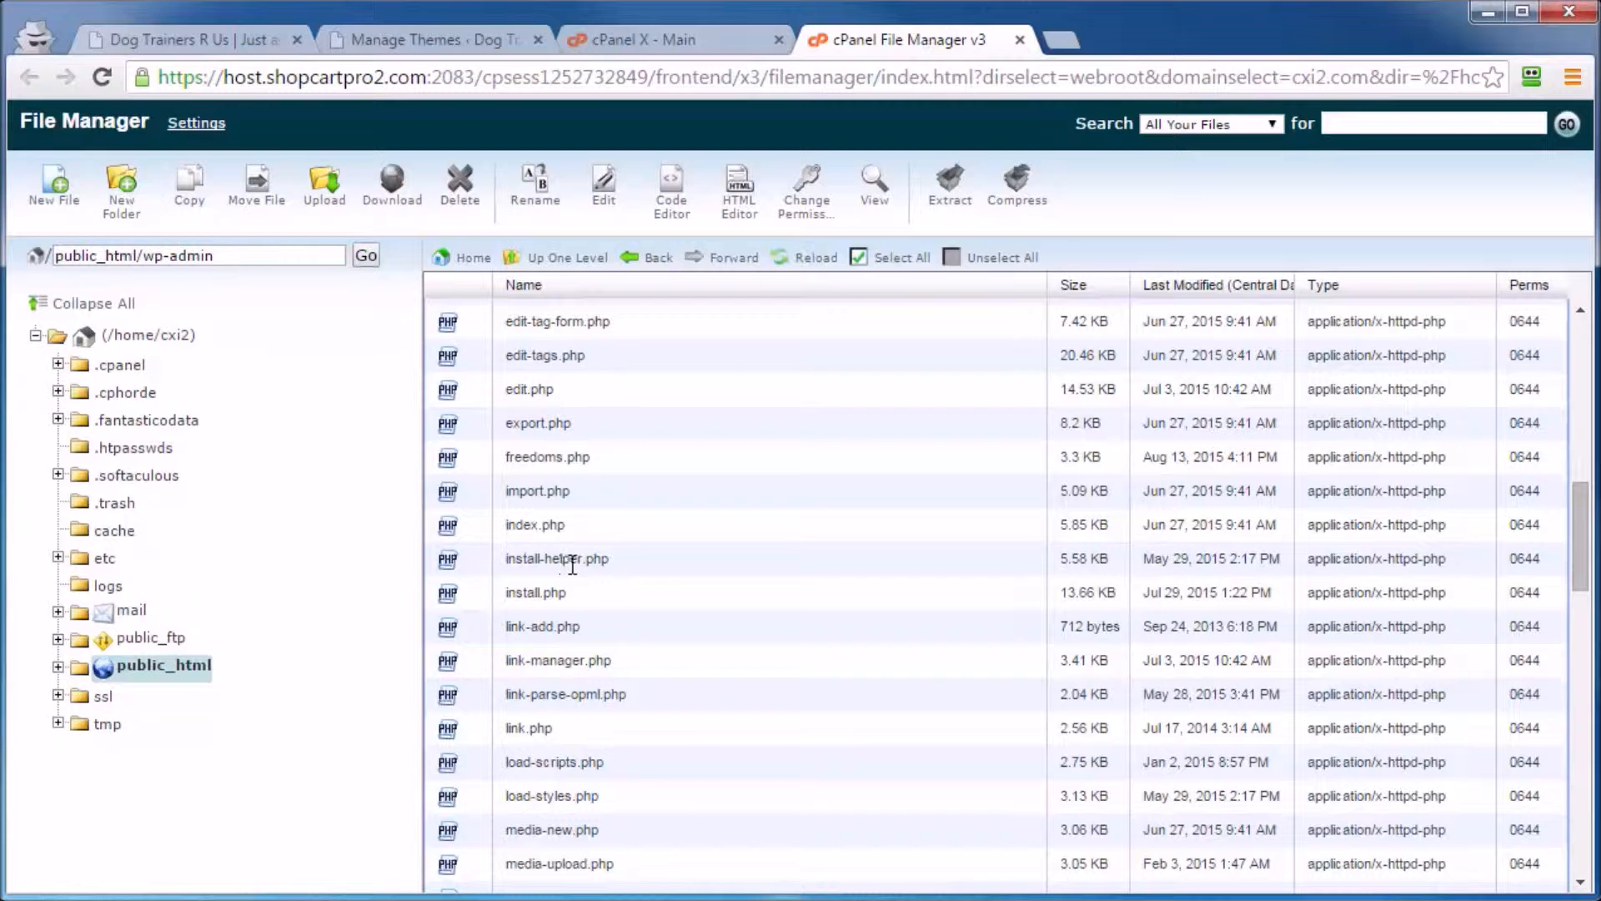
{"action": "left_click", "coordinate": [467, 594]}
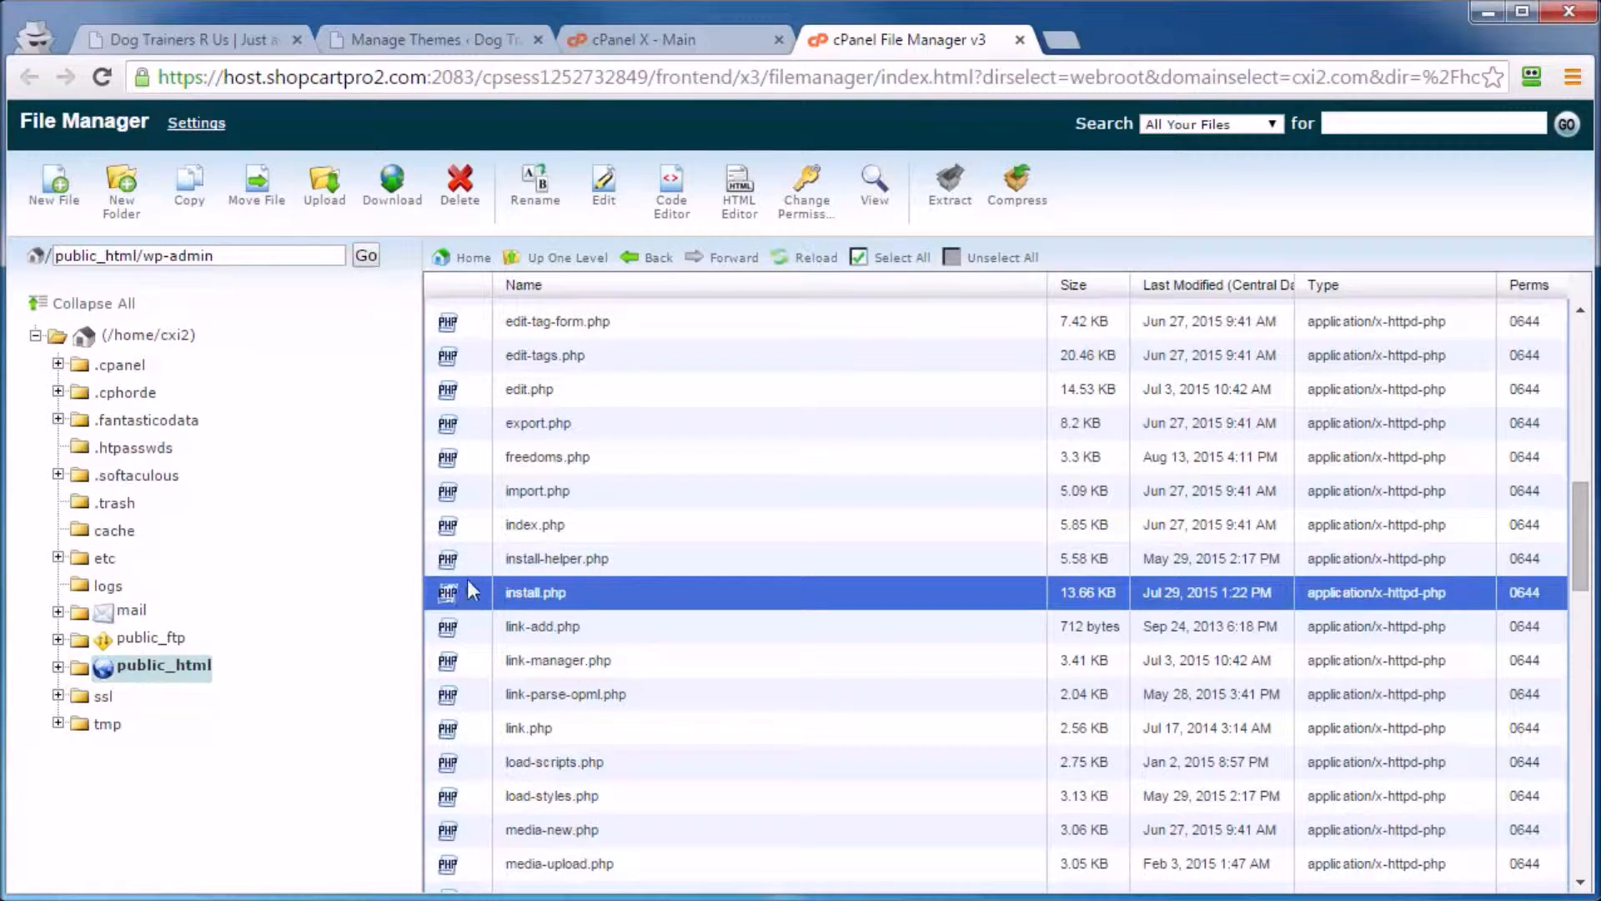
{"action": "left_click", "coordinate": [481, 559], "text": "ctrl"}
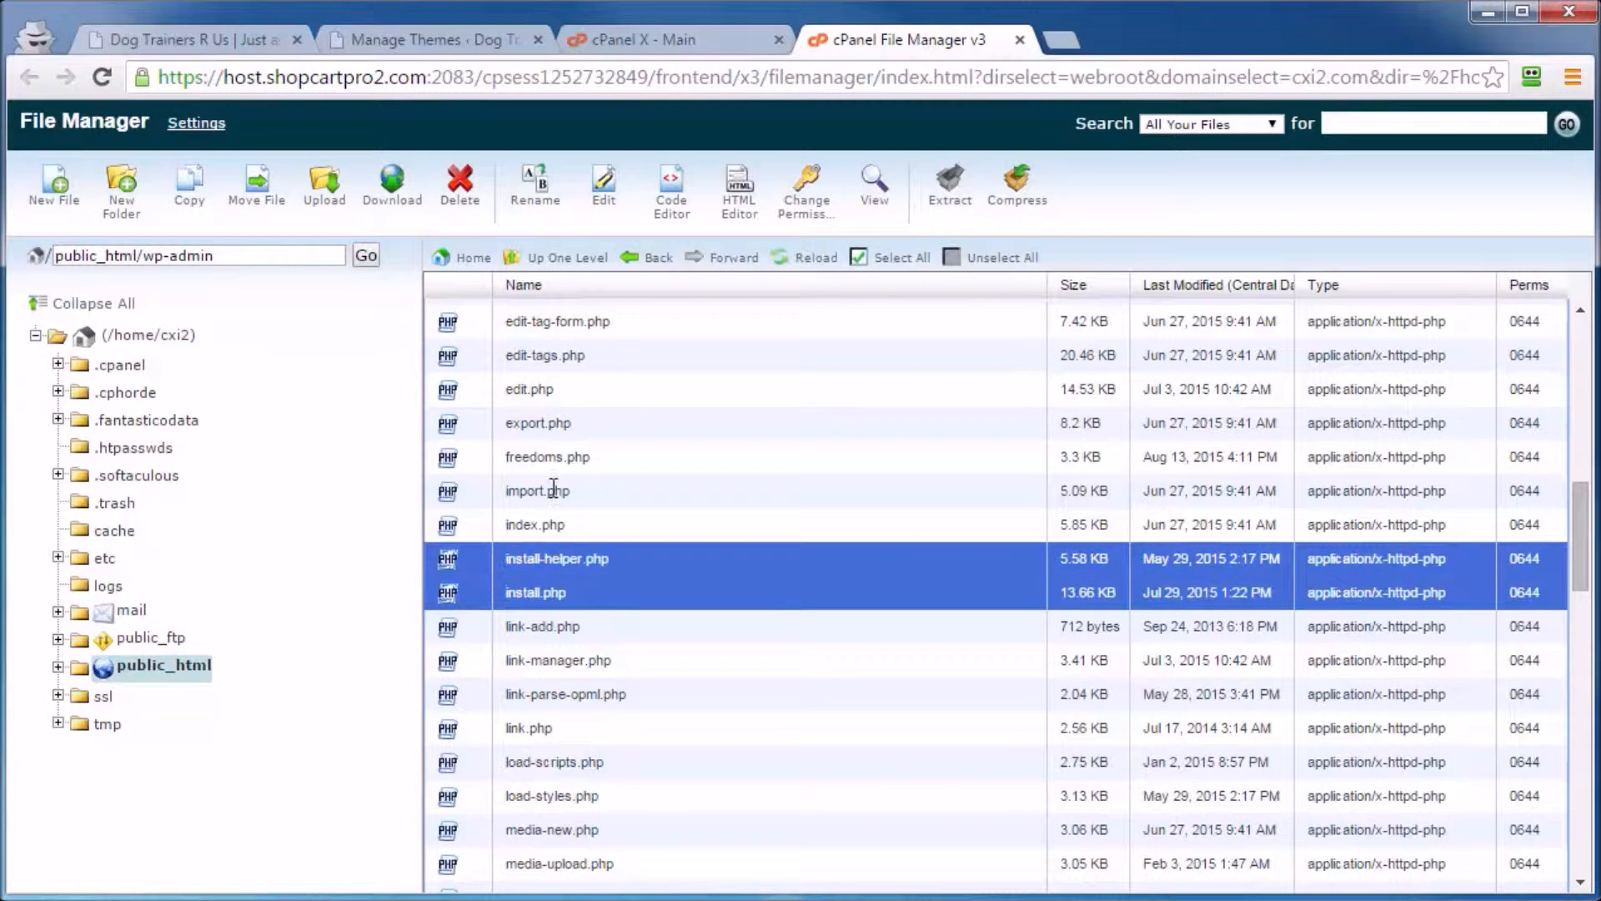
{"action": "left_click", "coordinate": [461, 196]}
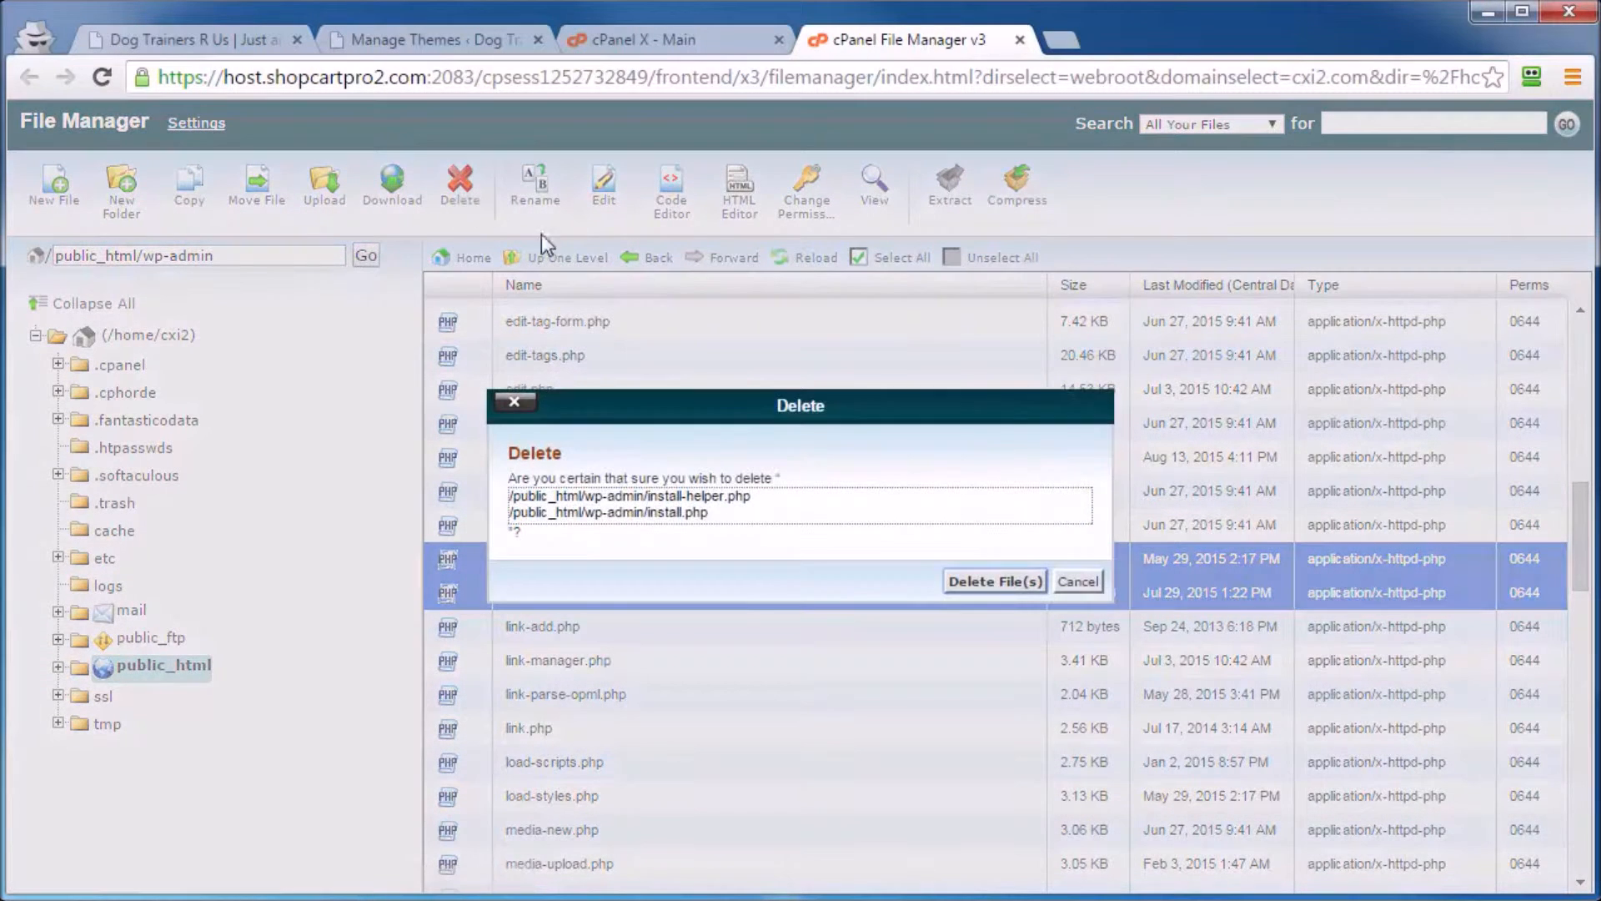
{"action": "left_click", "coordinate": [979, 581]}
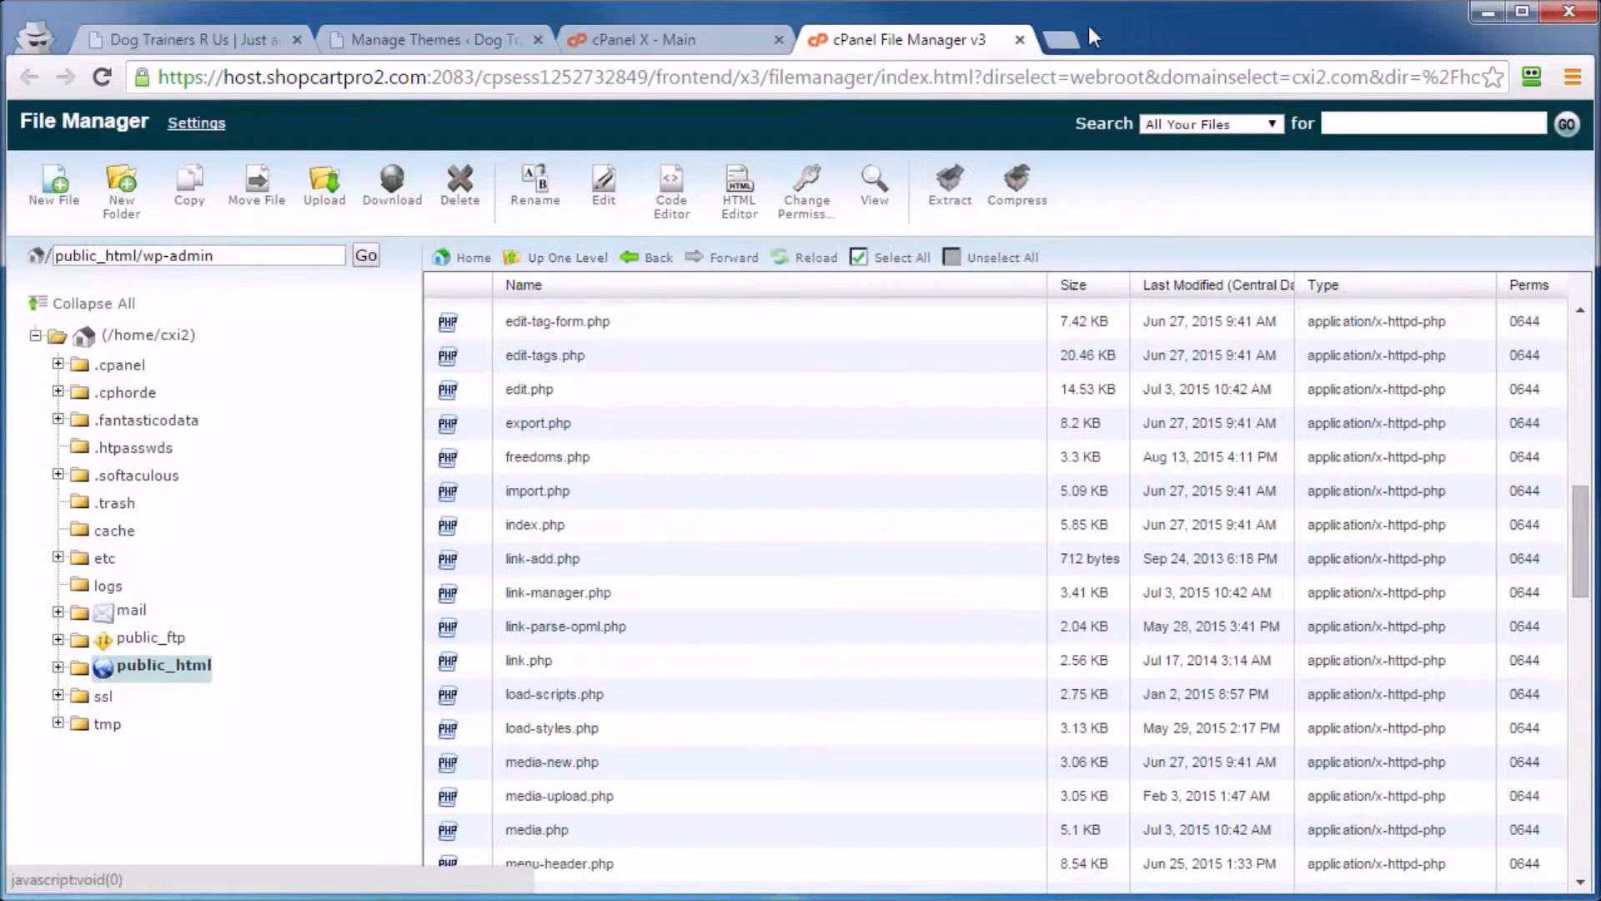
{"action": "left_click", "coordinate": [1020, 39]}
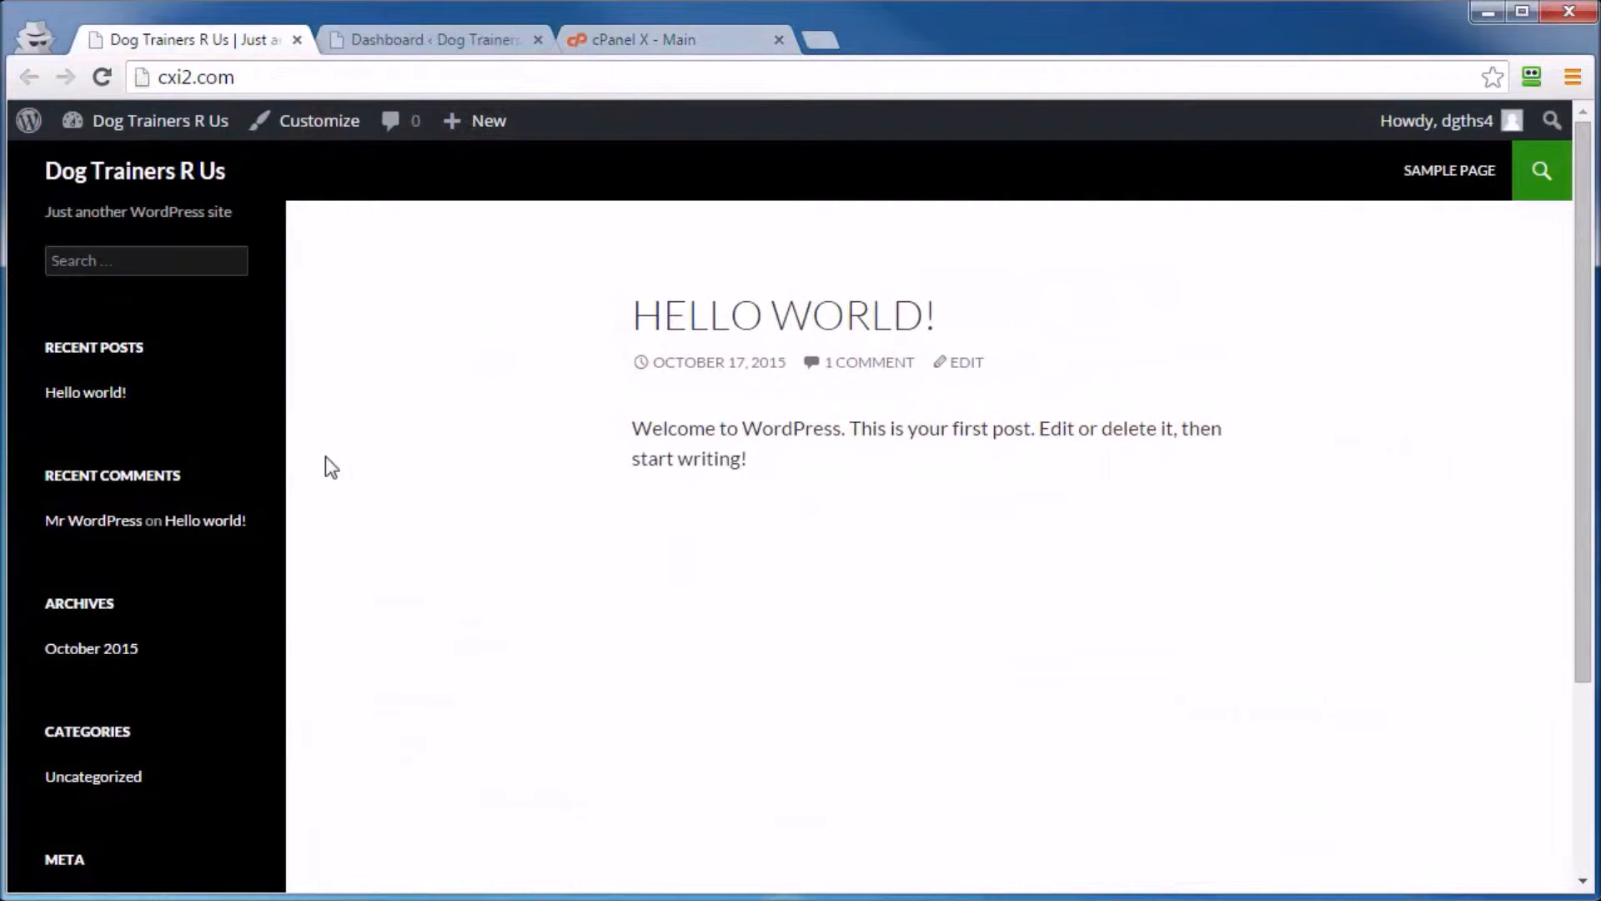
Move the default "Hello world!" post to the Trash in the WordPress admin and check the comments list.
{"action": "left_click", "coordinate": [393, 36]}
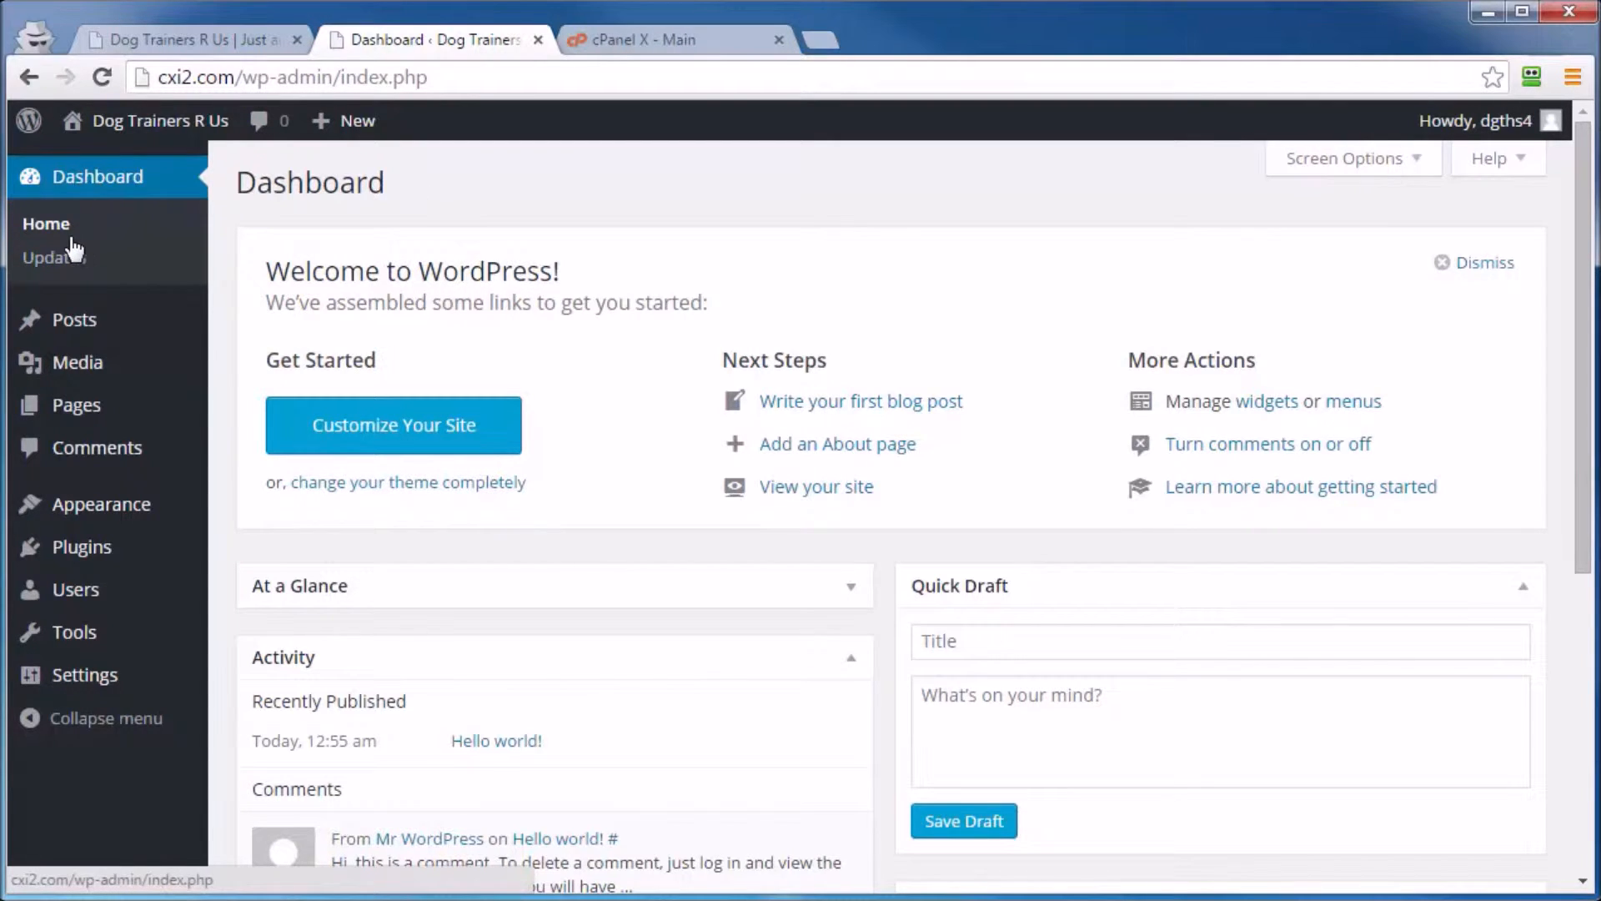
{"action": "mouse_move", "coordinate": [67, 331]}
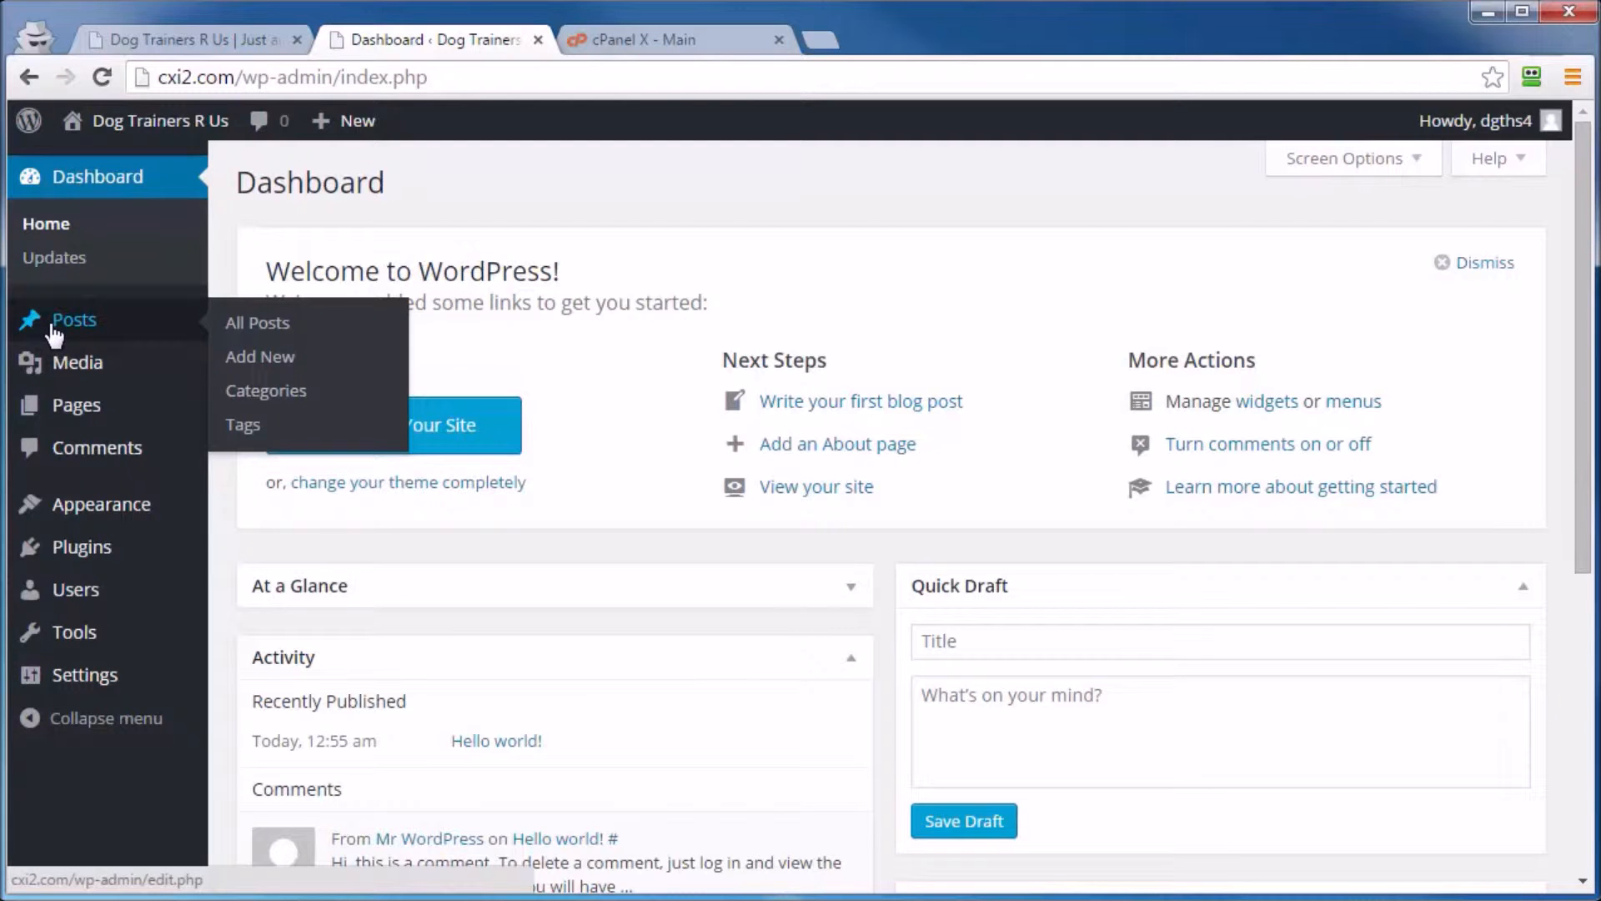
{"action": "left_click", "coordinate": [51, 323]}
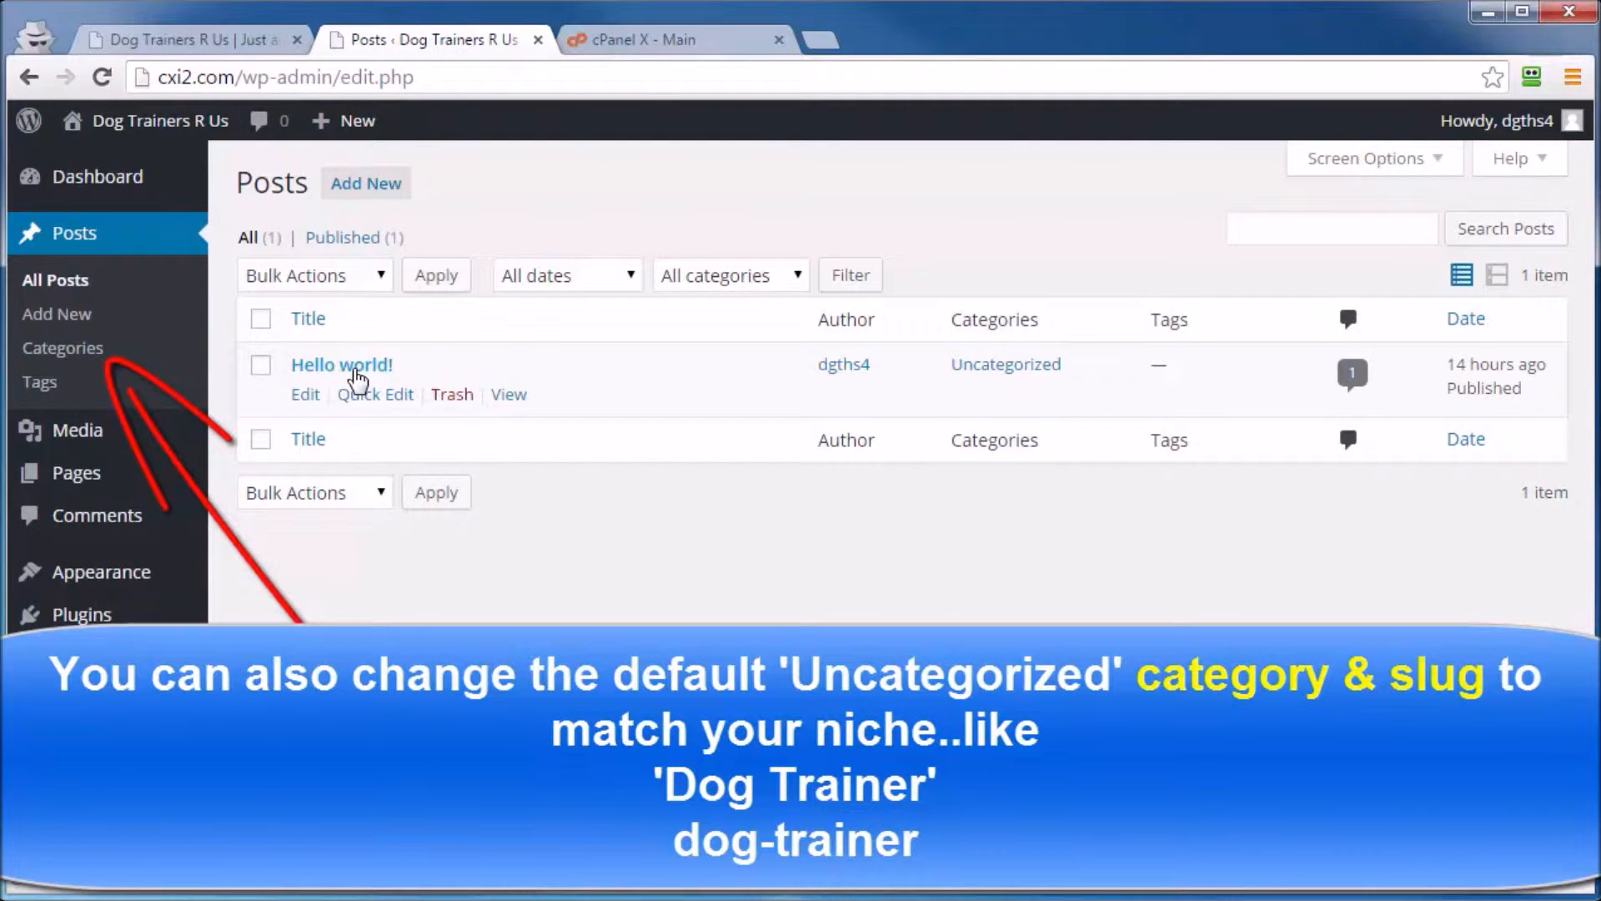
{"action": "left_click", "coordinate": [215, 41]}
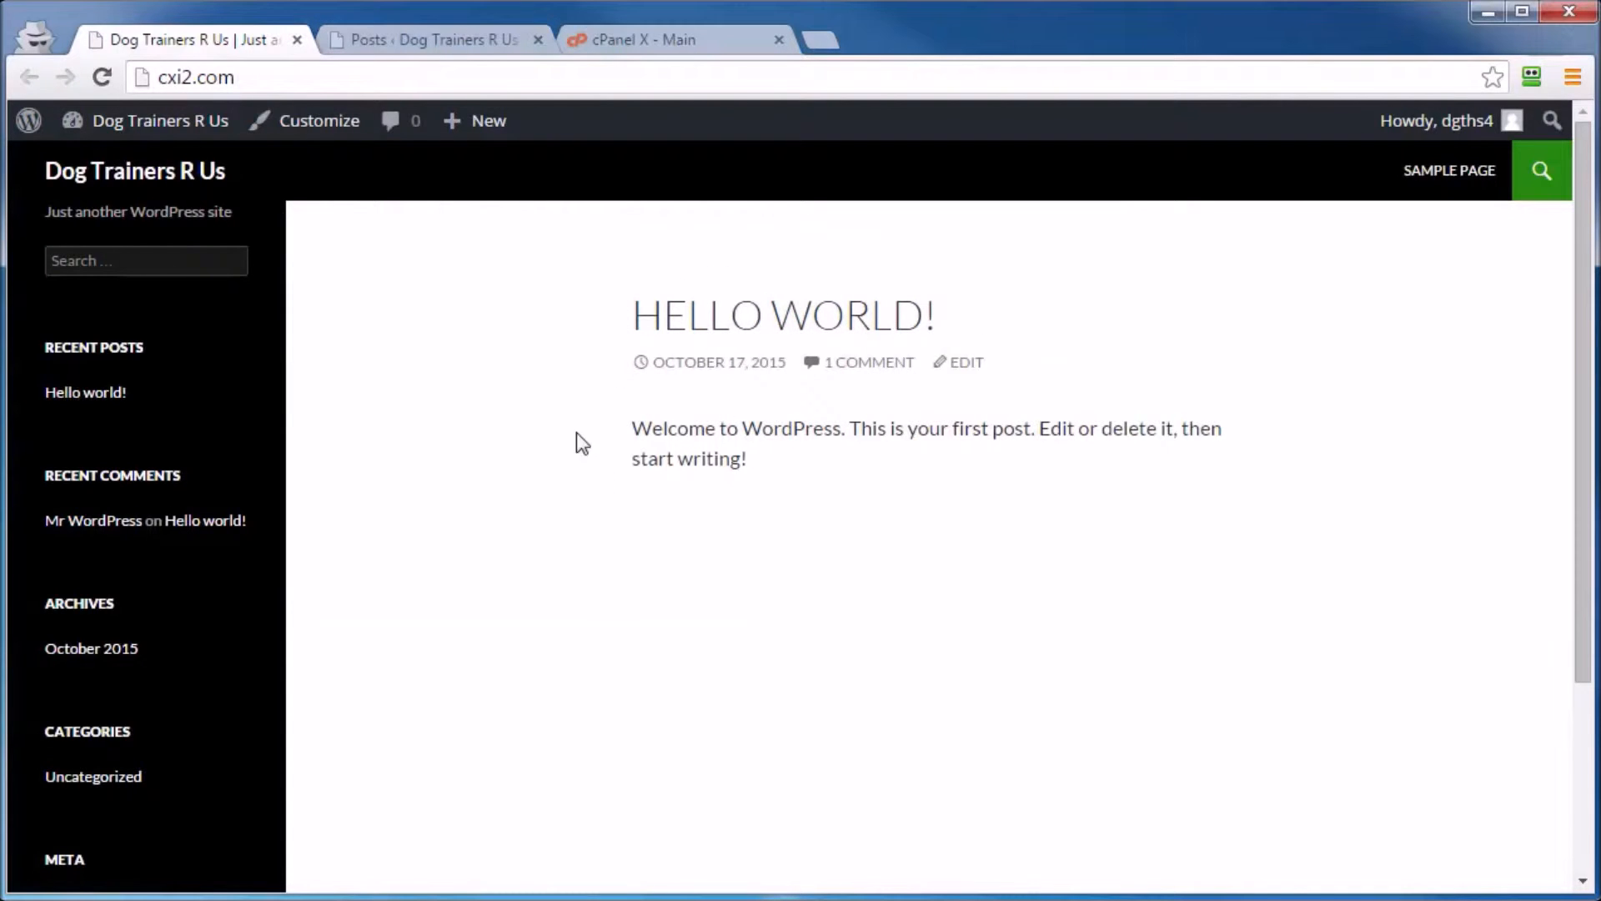
{"action": "left_click", "coordinate": [379, 40]}
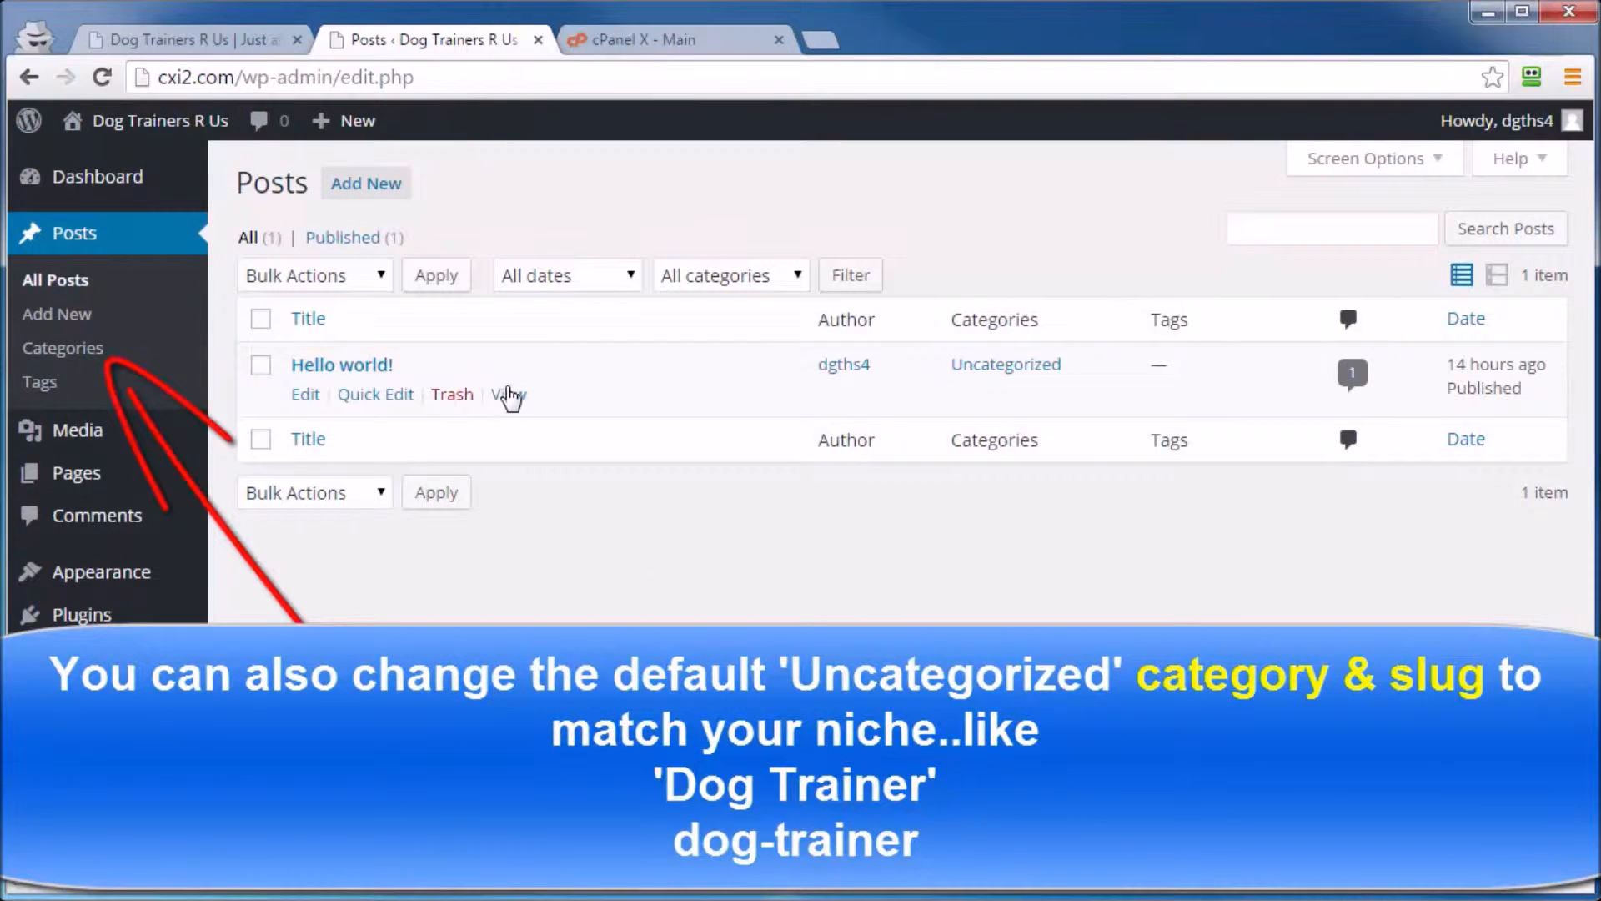
{"action": "left_click", "coordinate": [452, 395]}
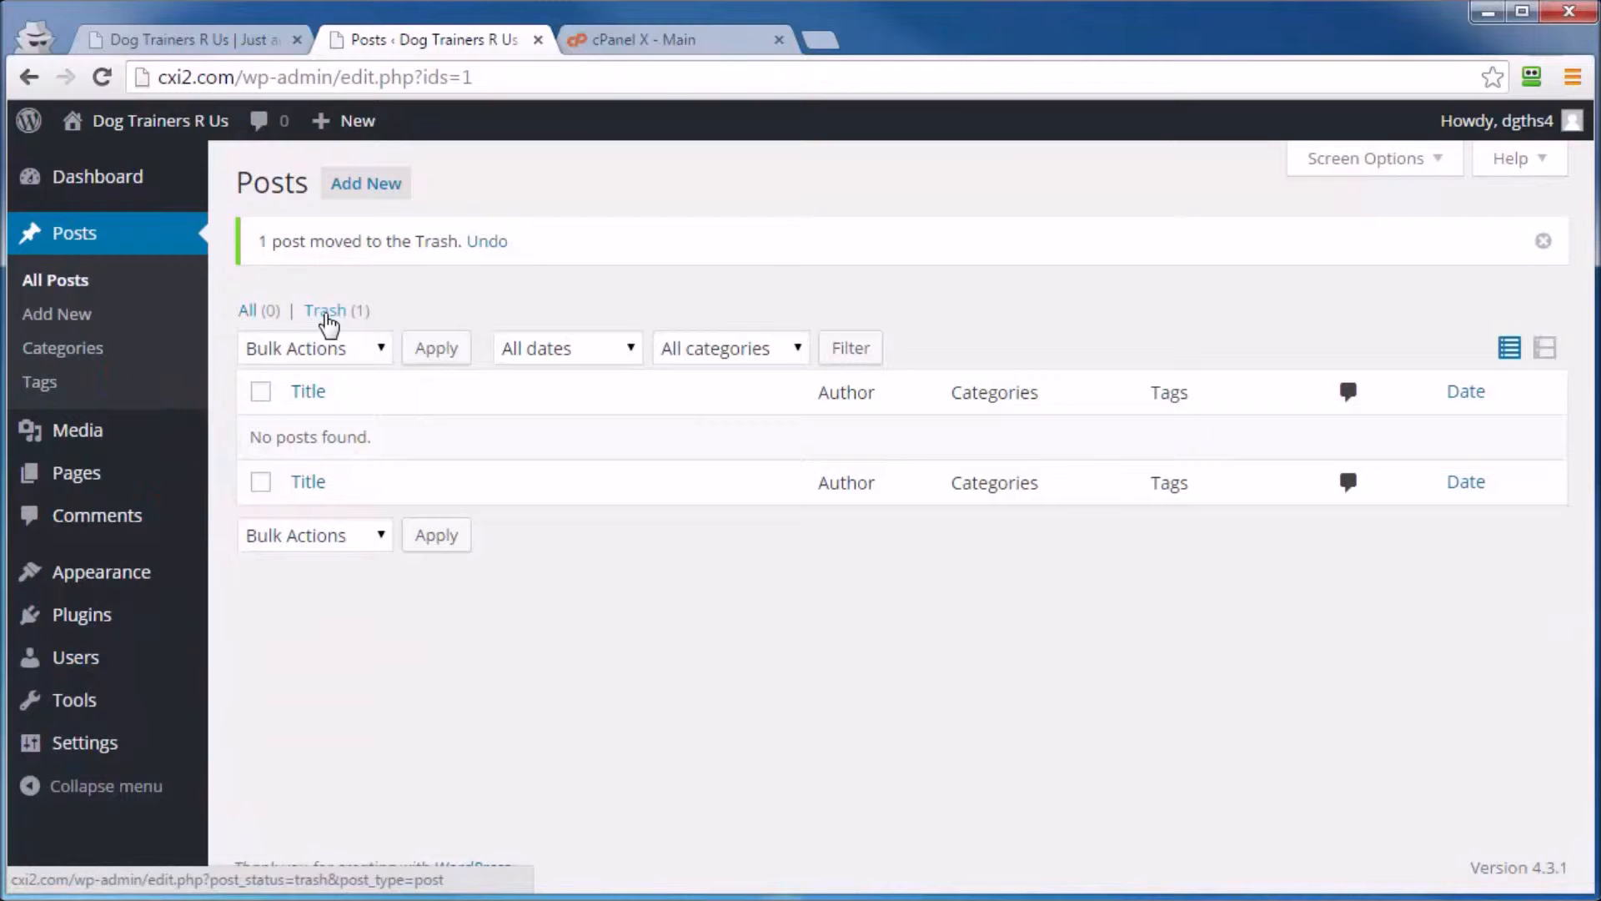
{"action": "left_click", "coordinate": [86, 523]}
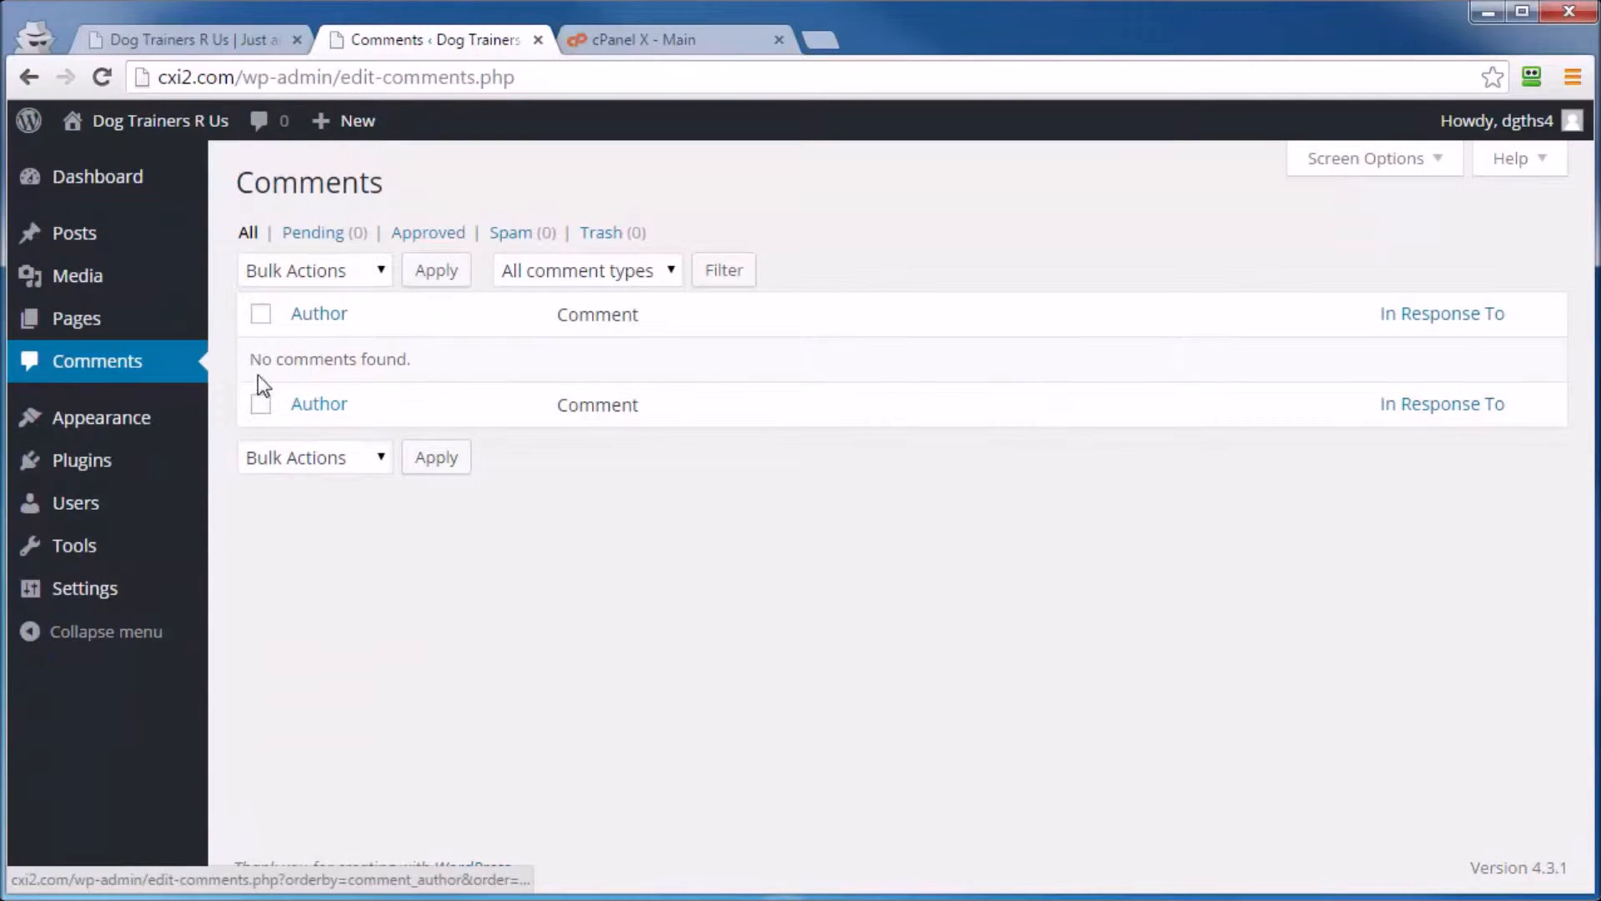
Review the default Sample Page on the live site and move it to the Trash.
{"action": "left_click", "coordinate": [77, 320]}
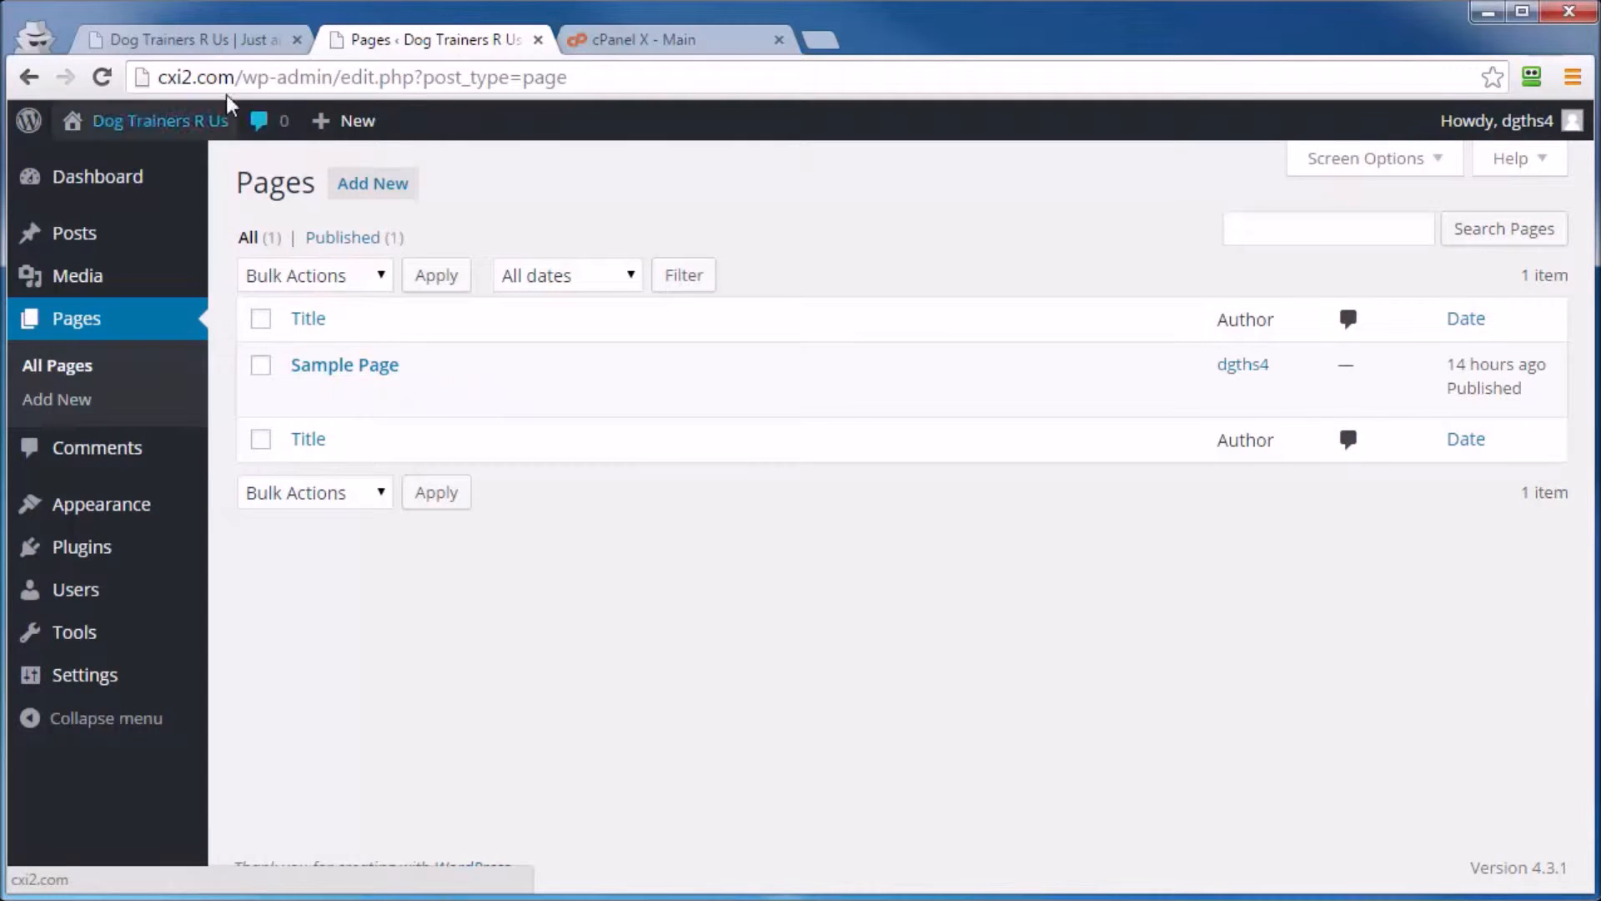
{"action": "left_click", "coordinate": [200, 42]}
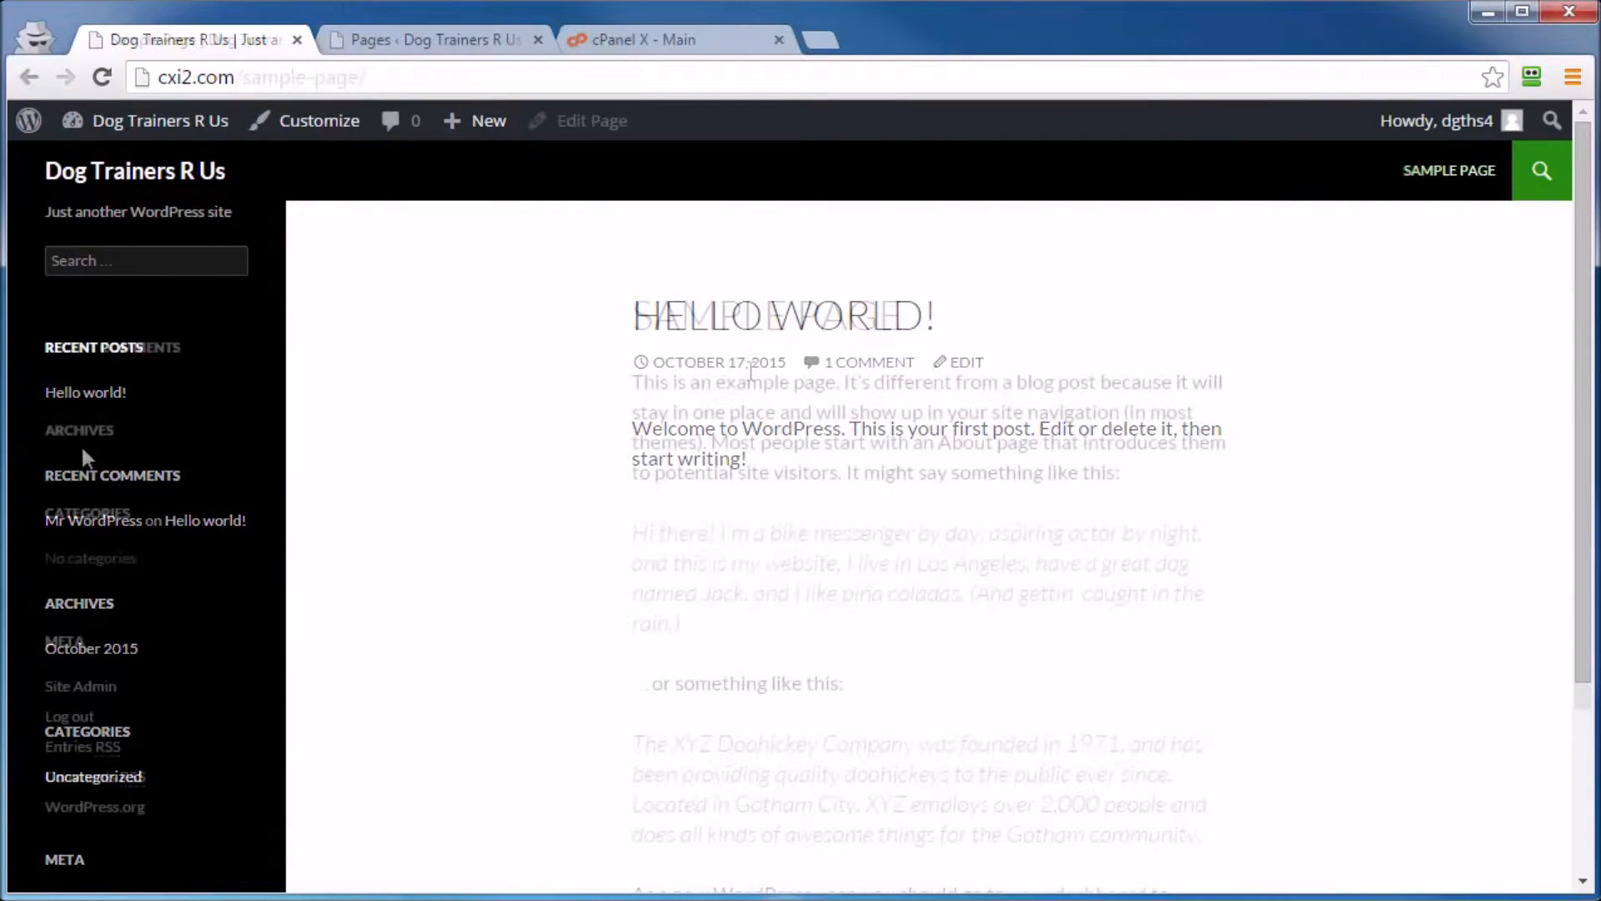
{"action": "scroll", "coordinate": [675, 688], "scroll_direction": "down", "scroll_amount": 3}
{"action": "scroll", "coordinate": [680, 696], "scroll_direction": "up", "scroll_amount": 3}
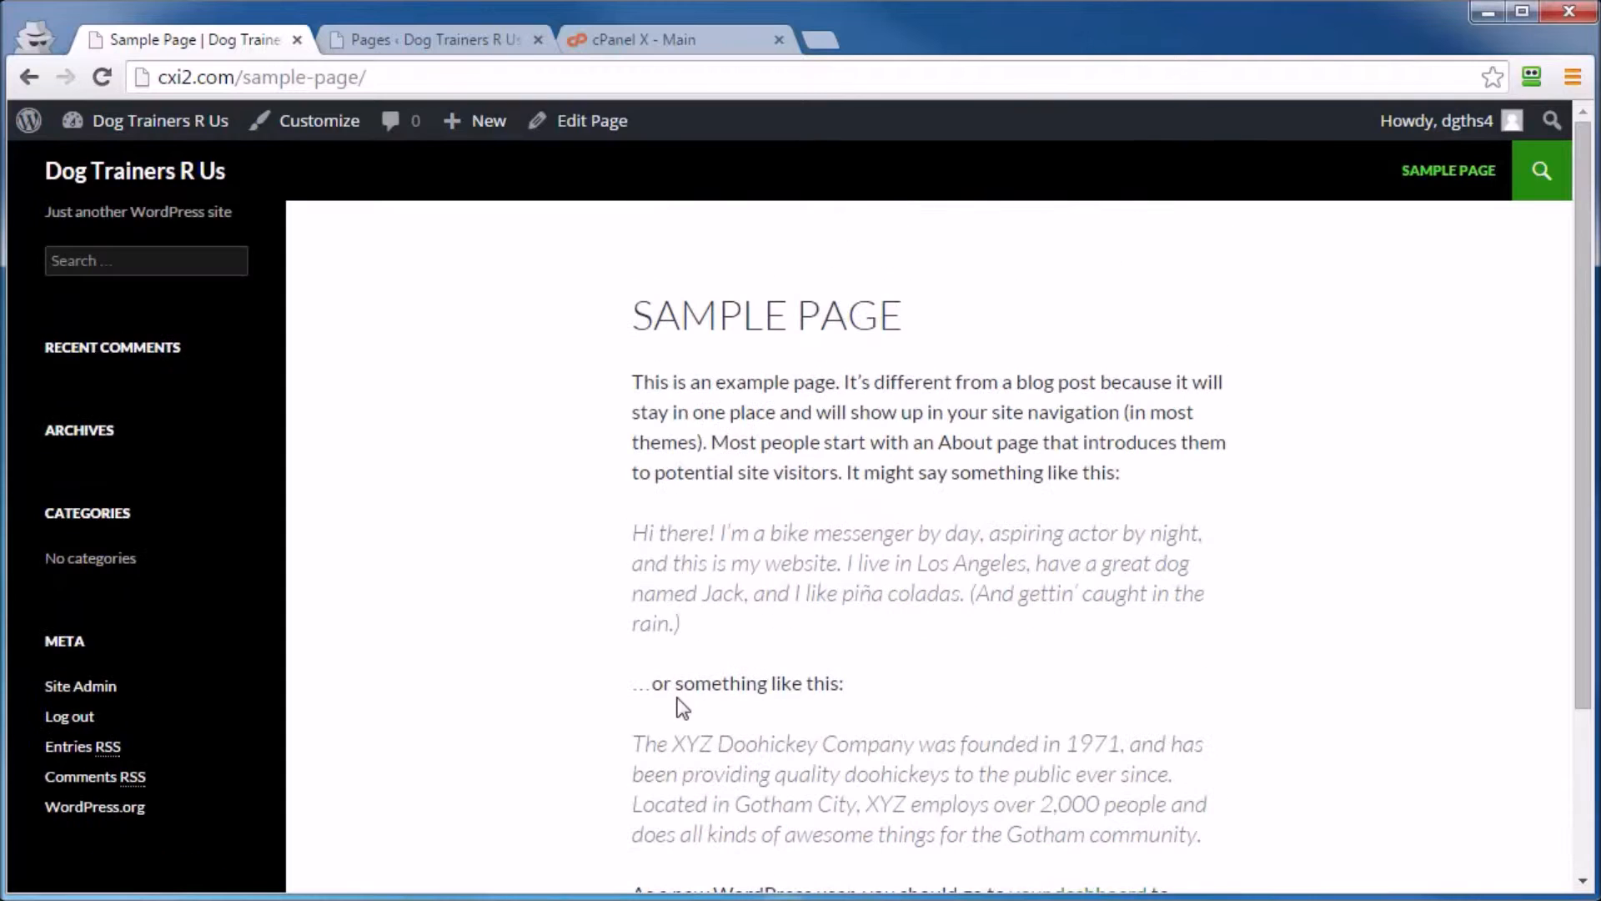
{"action": "left_click", "coordinate": [417, 44]}
{"action": "left_click", "coordinate": [455, 401]}
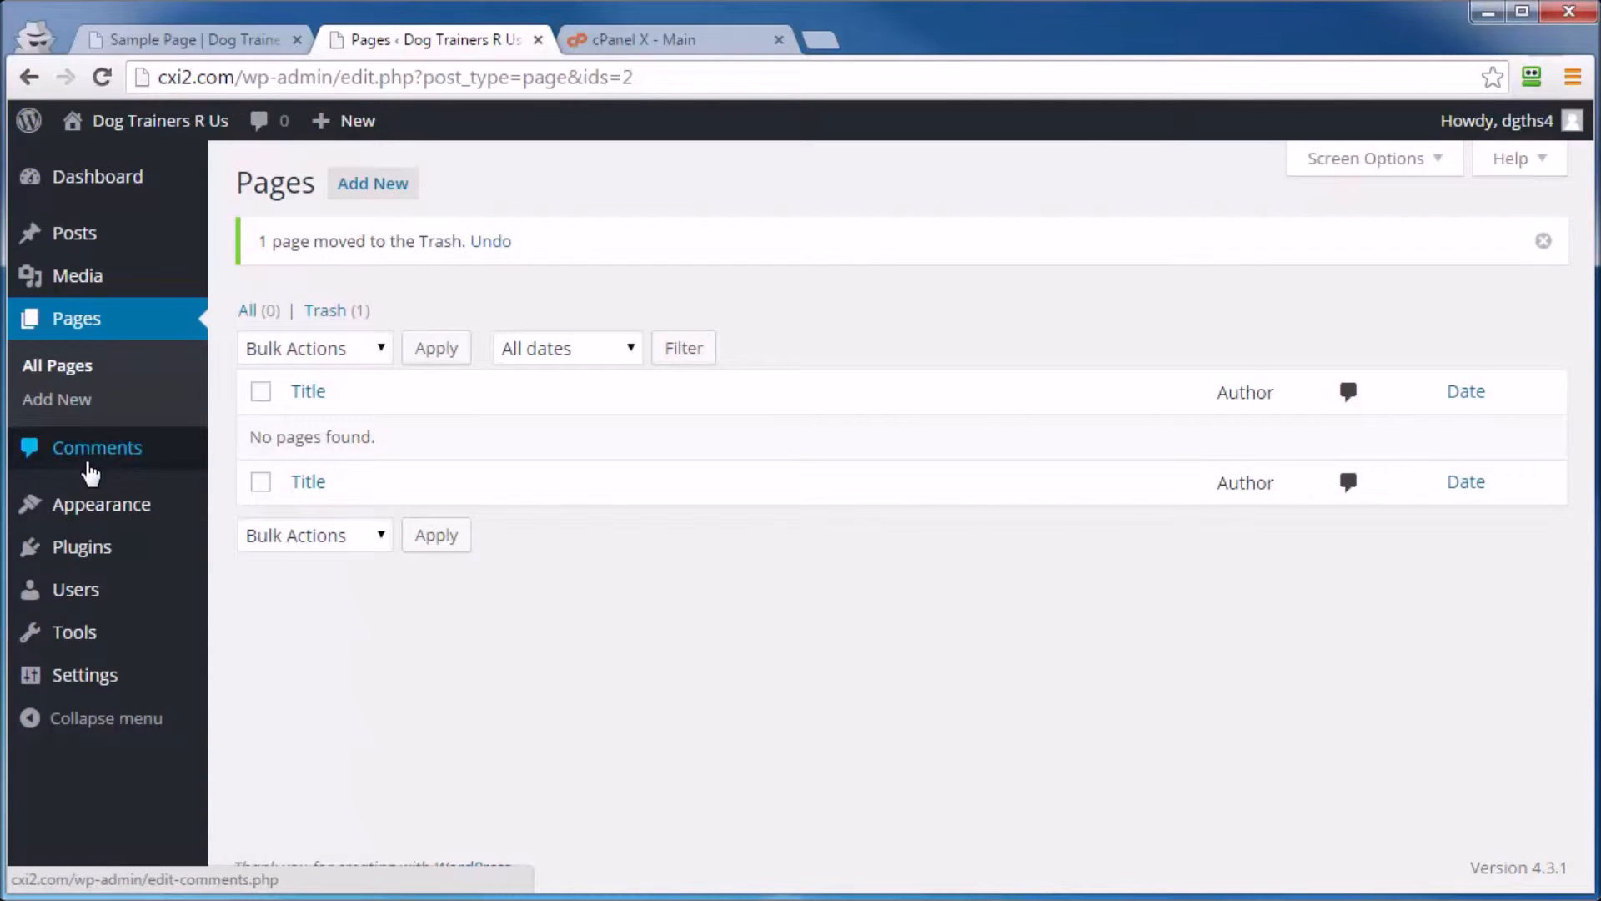
Review the installed WordPress themes and delete the inactive Twenty Fifteen theme.
{"action": "mouse_move", "coordinate": [90, 509]}
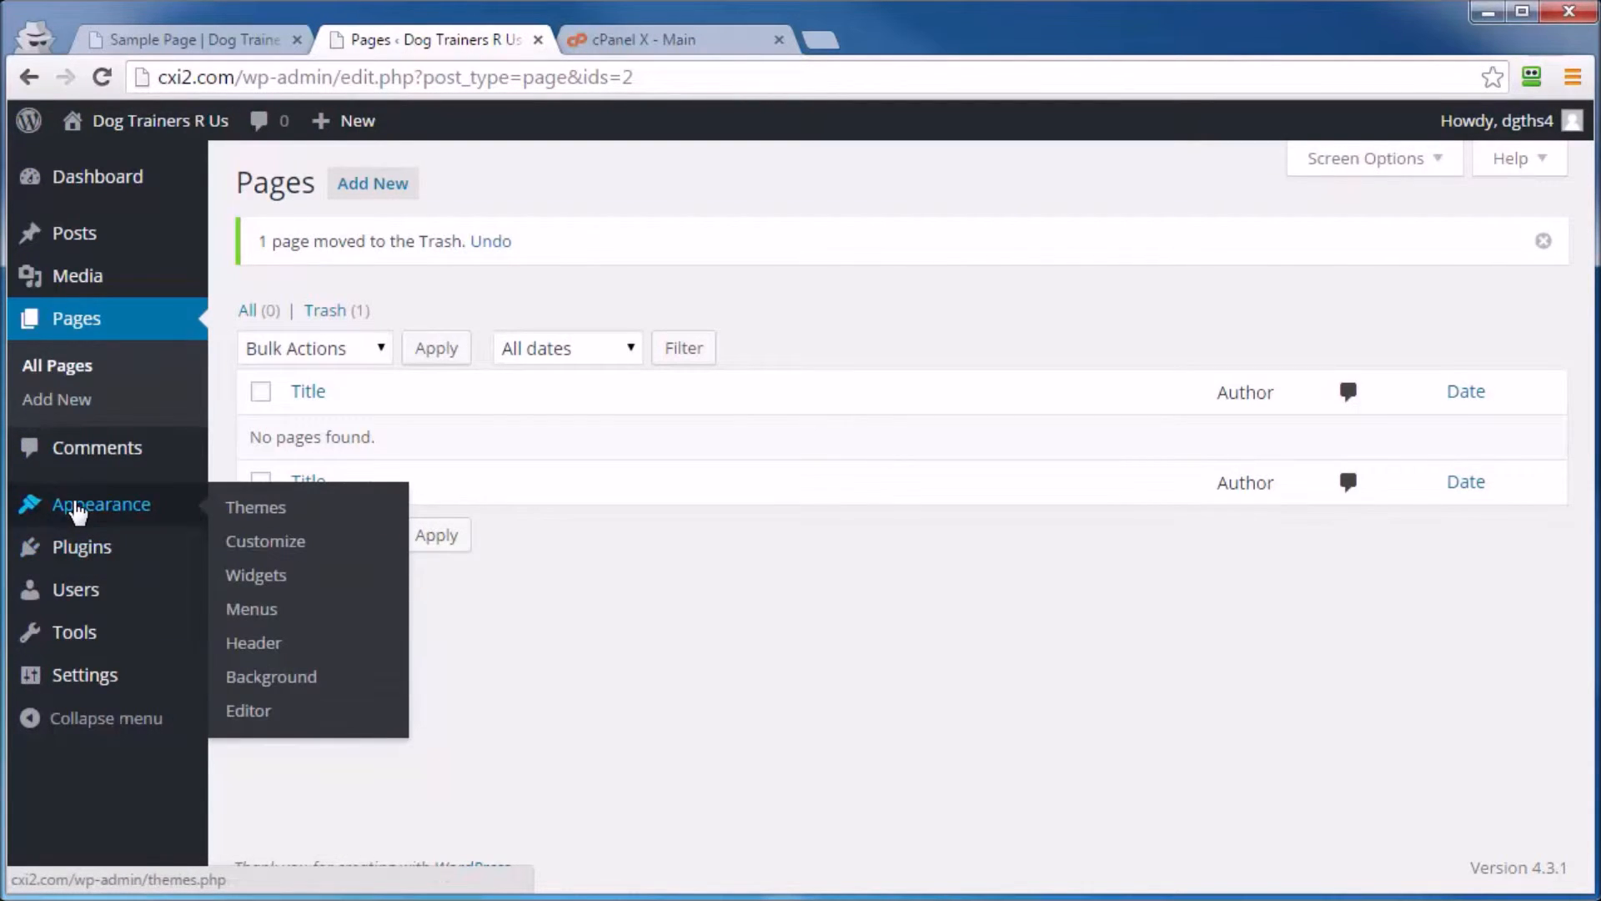
{"action": "left_click", "coordinate": [89, 513]}
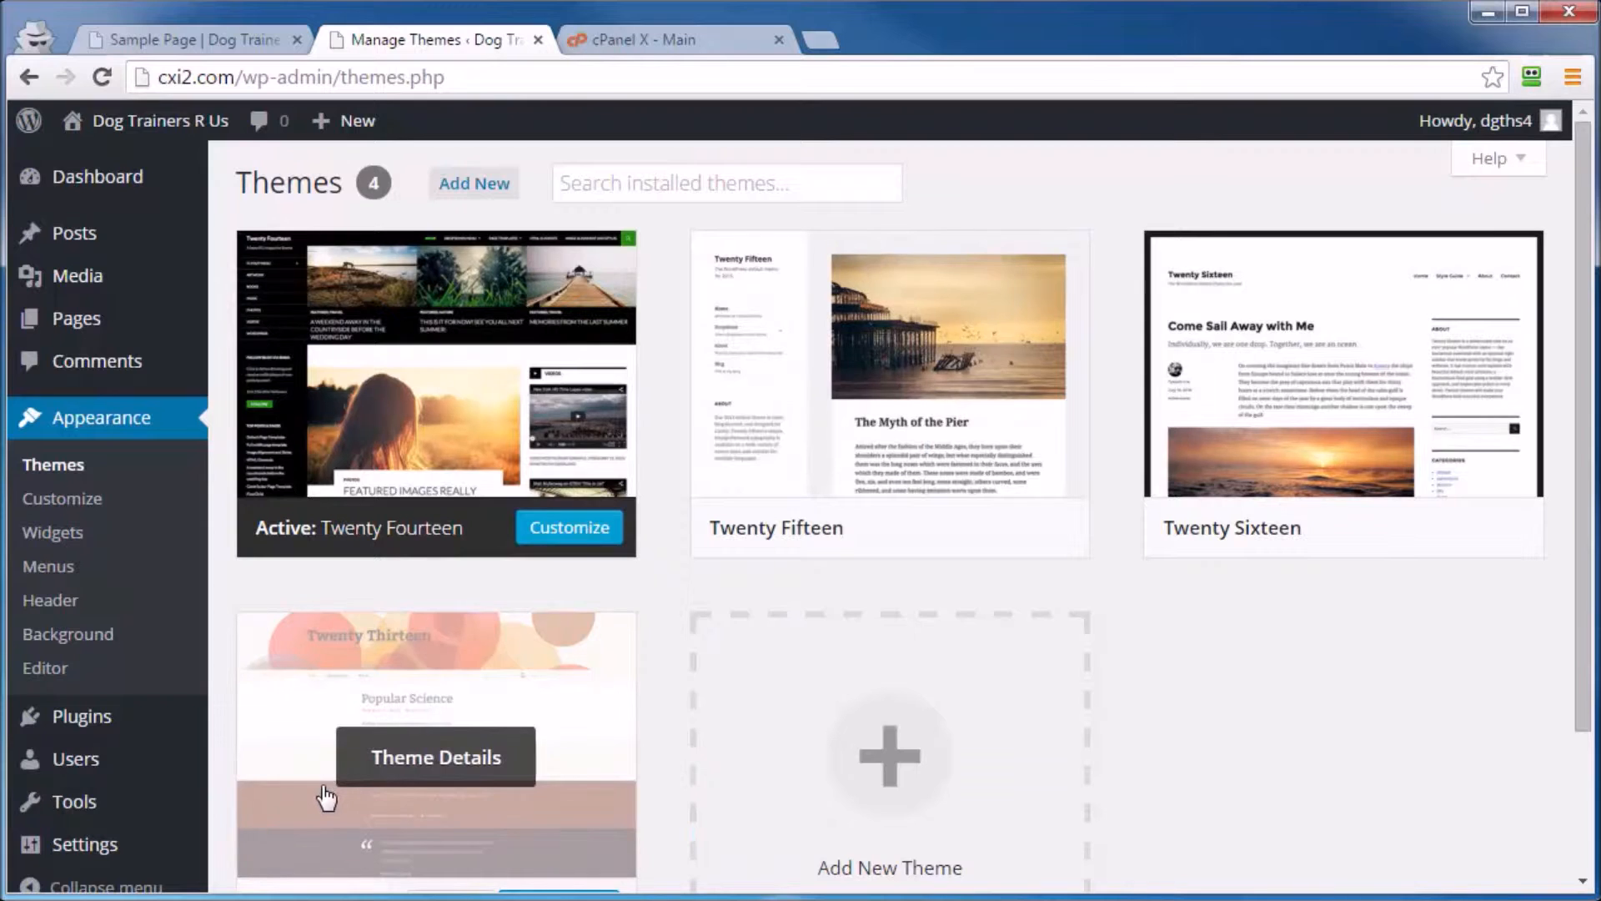
{"action": "scroll", "coordinate": [357, 809], "scroll_direction": "down", "scroll_amount": 3}
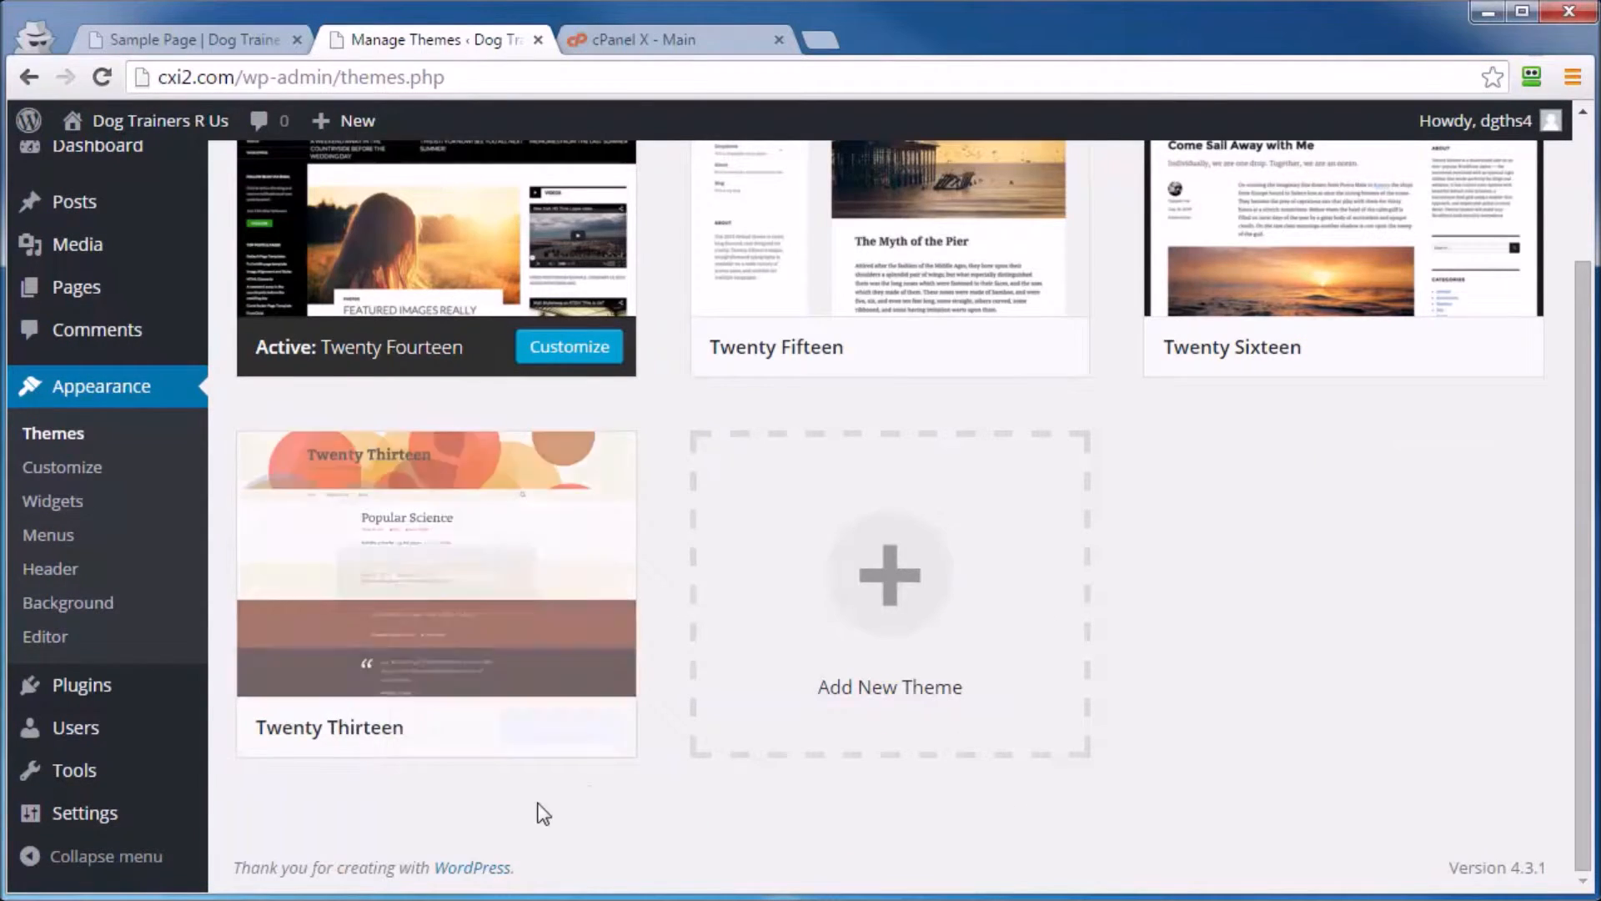
{"action": "scroll", "coordinate": [543, 813], "scroll_direction": "up", "scroll_amount": 3}
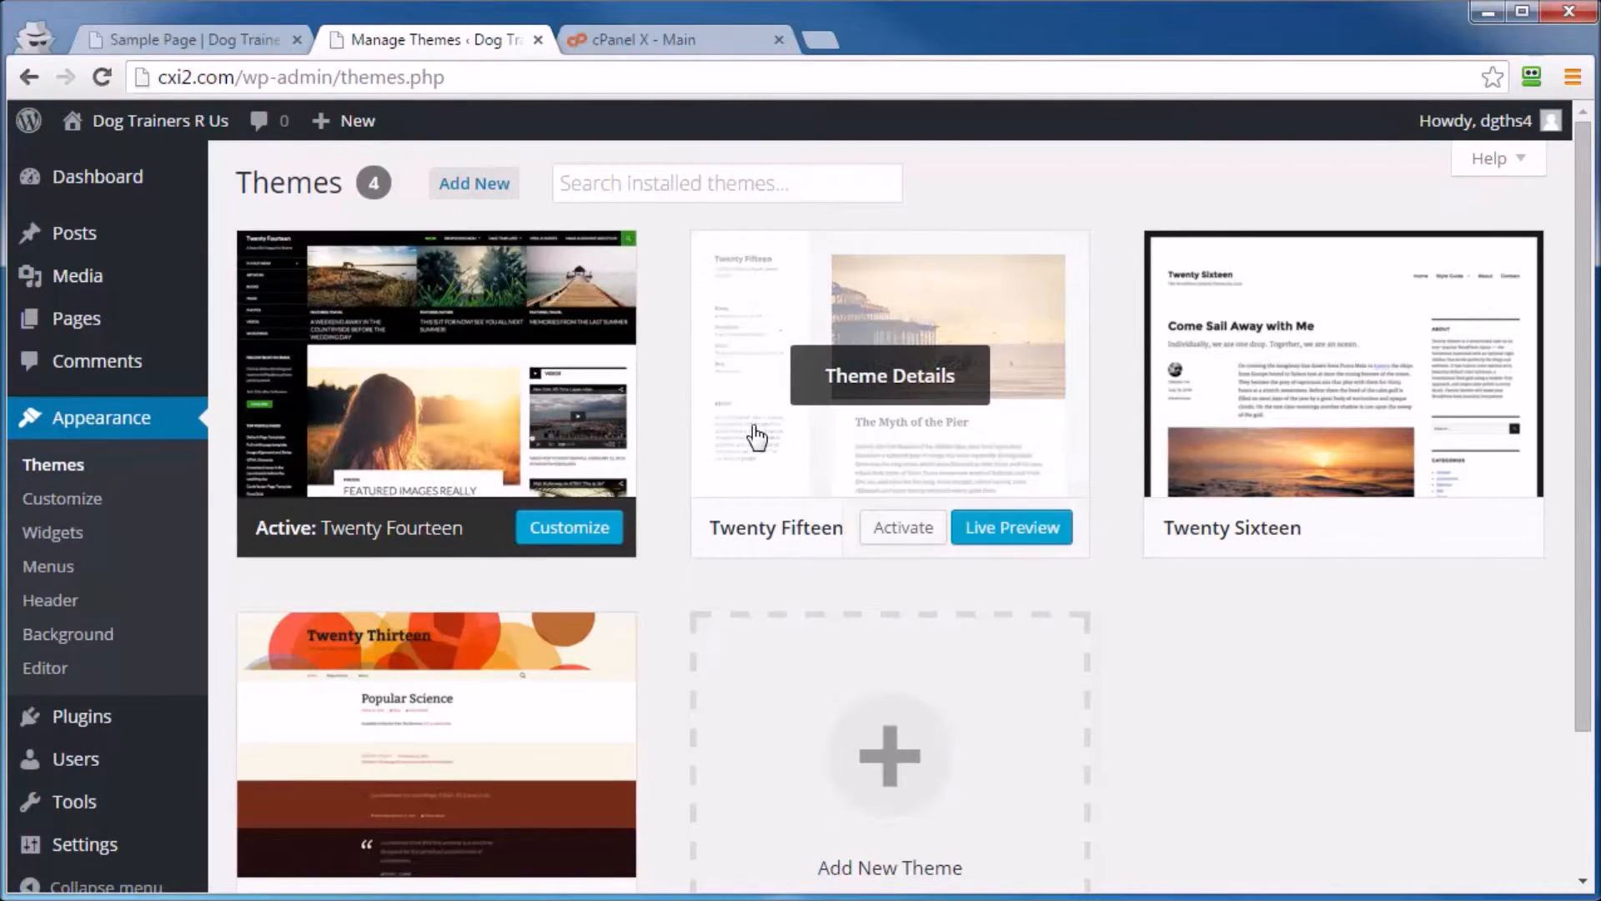
{"action": "left_click", "coordinate": [738, 458]}
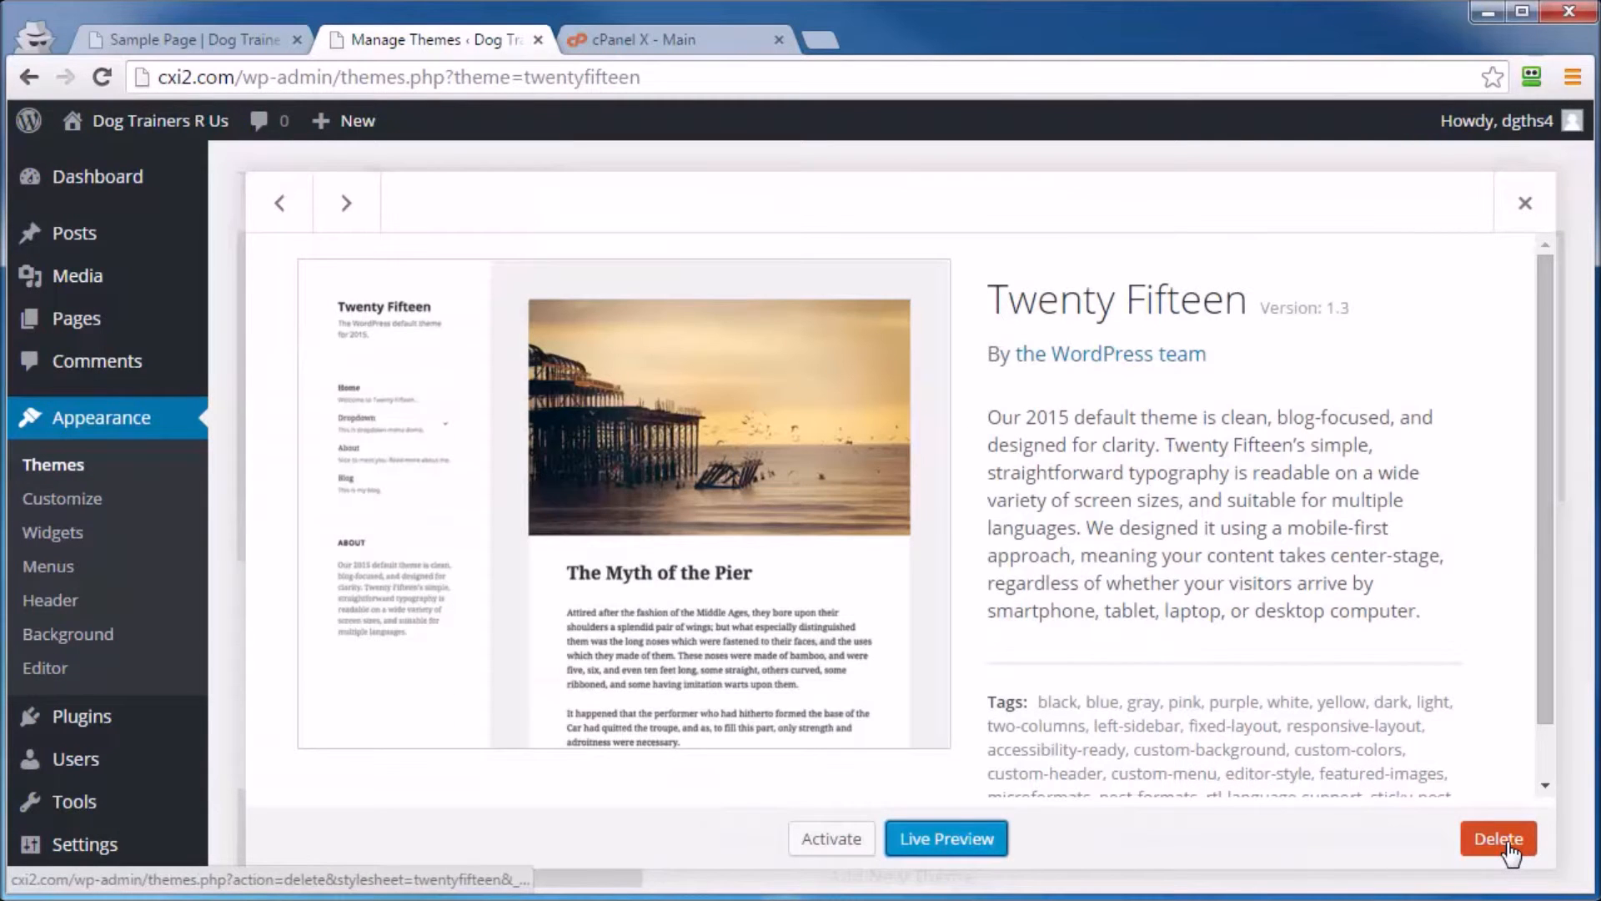
{"action": "left_click", "coordinate": [1506, 841]}
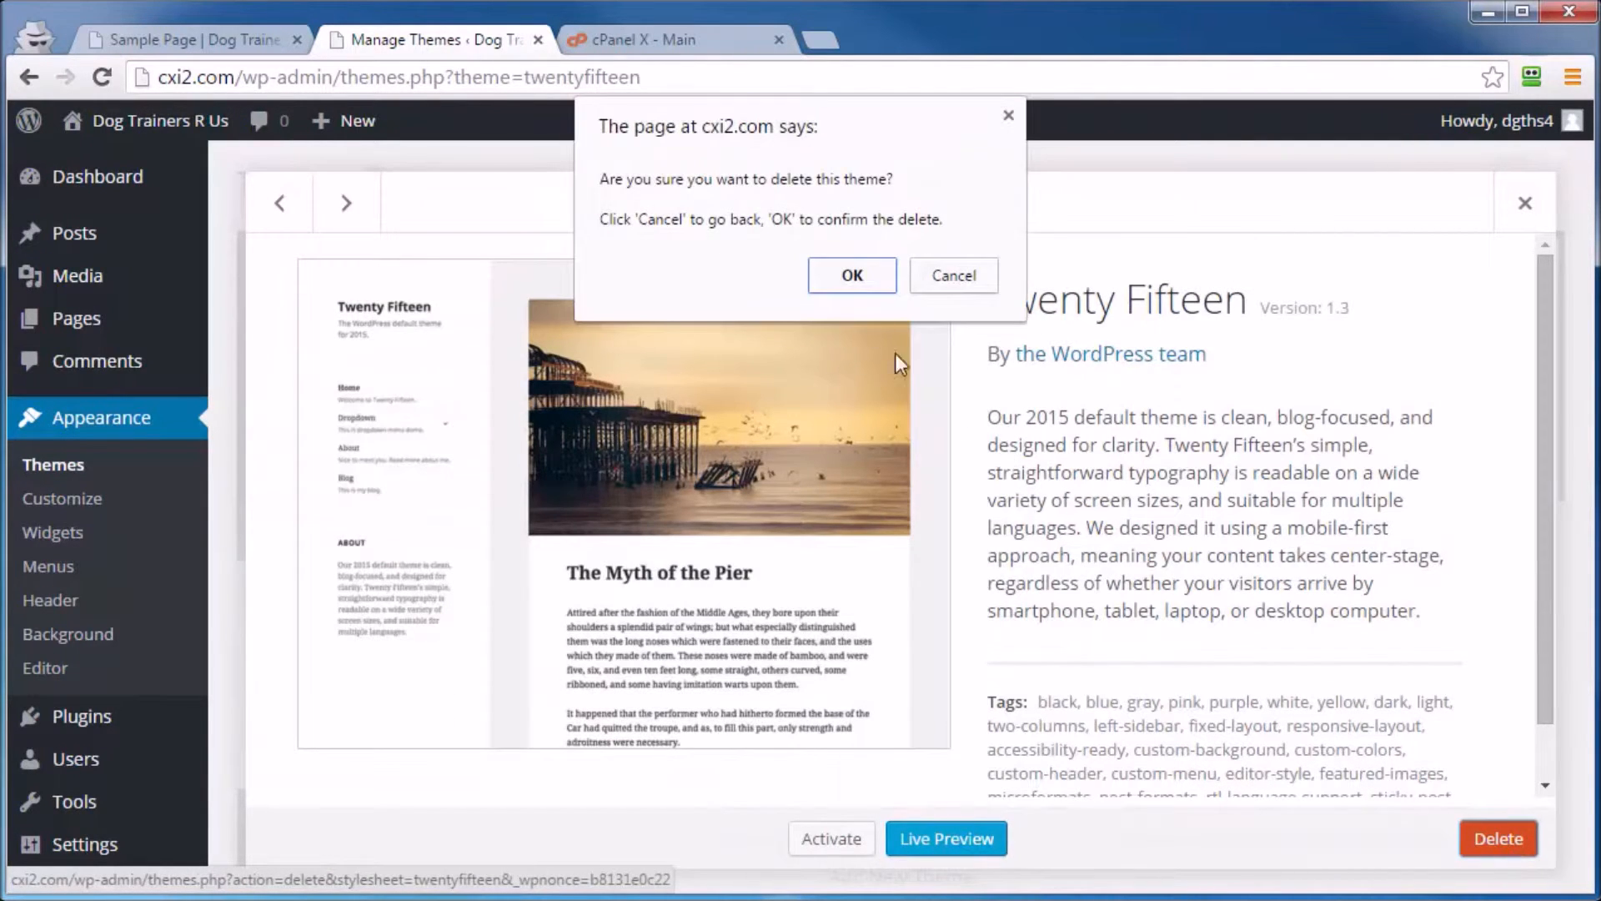
{"action": "left_click", "coordinate": [842, 275]}
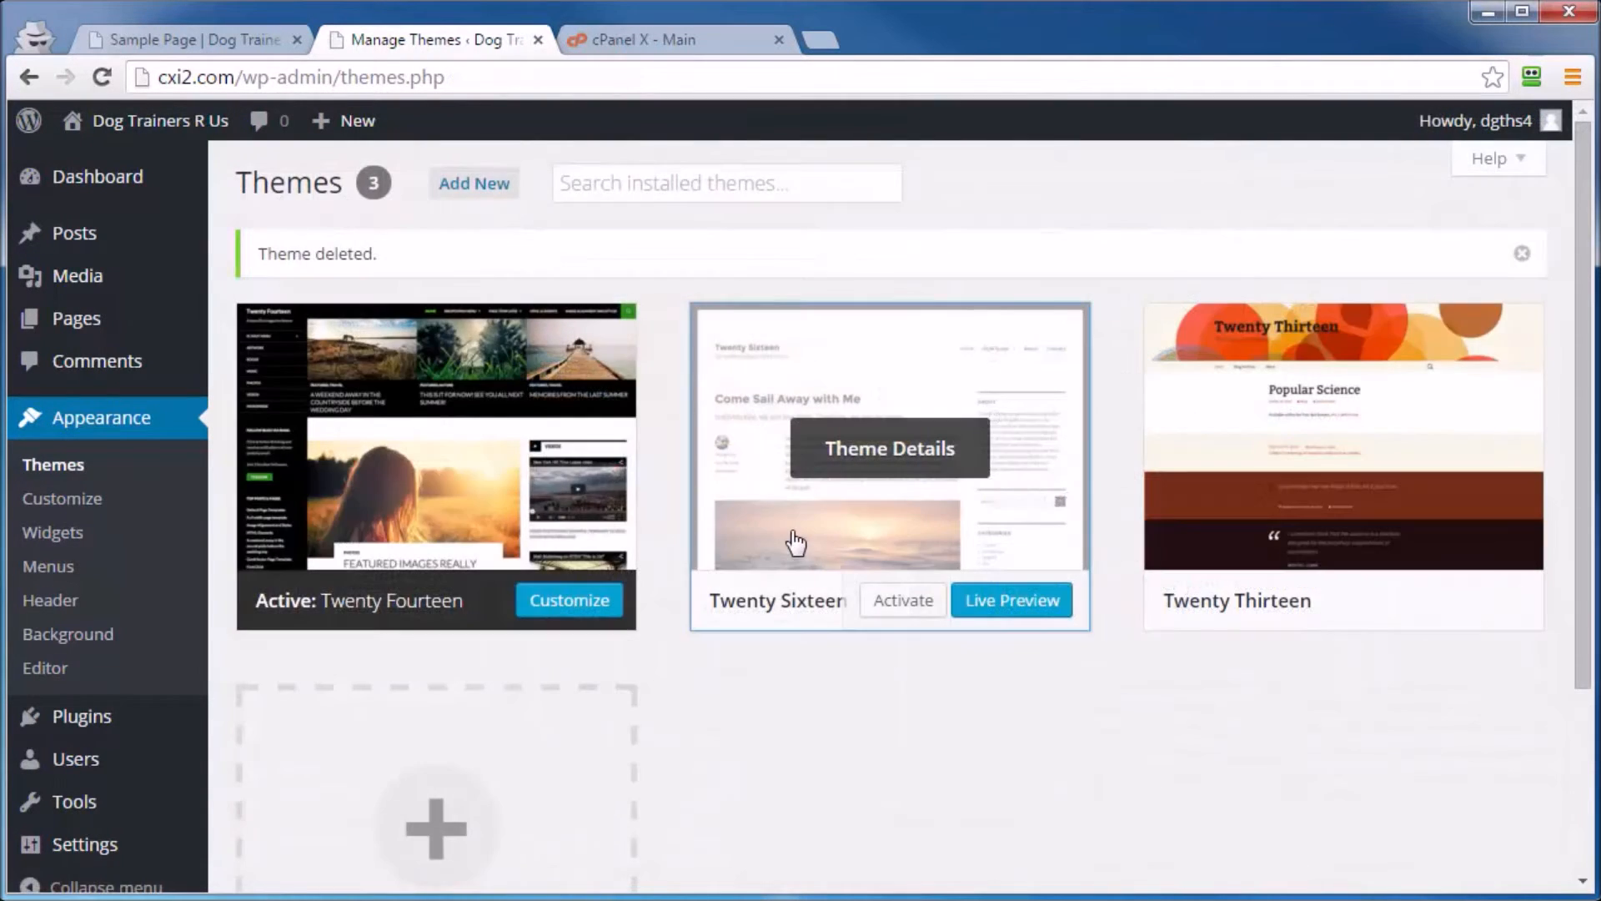
Delete the inactive Twenty Sixteen and Twenty Thirteen themes.
{"action": "left_click", "coordinate": [793, 543]}
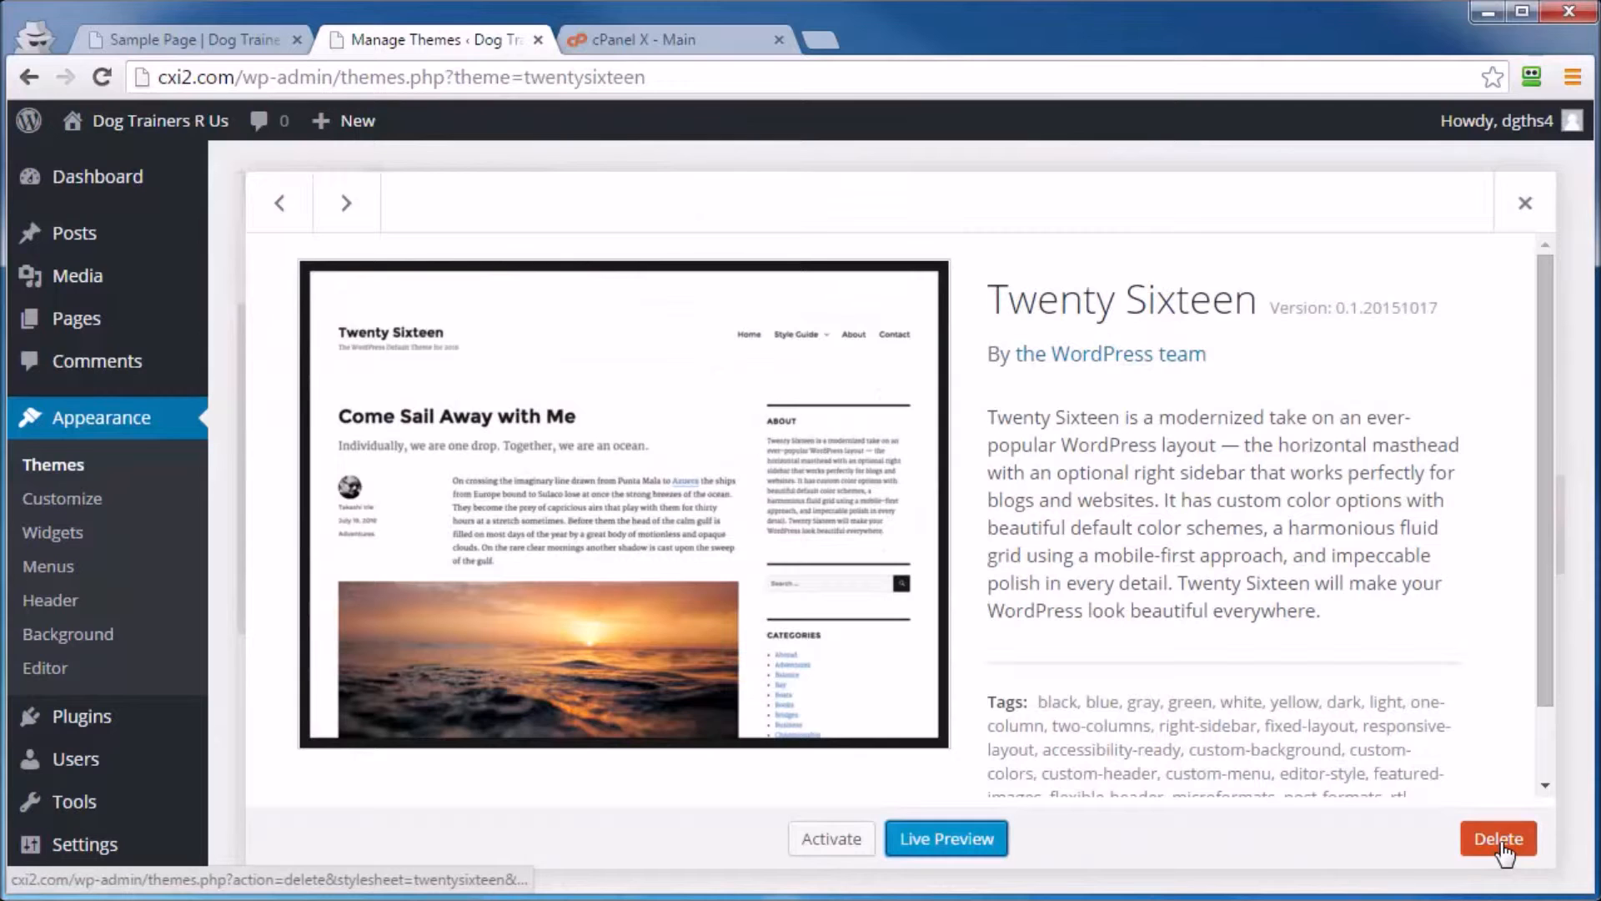
{"action": "left_click", "coordinate": [1500, 840]}
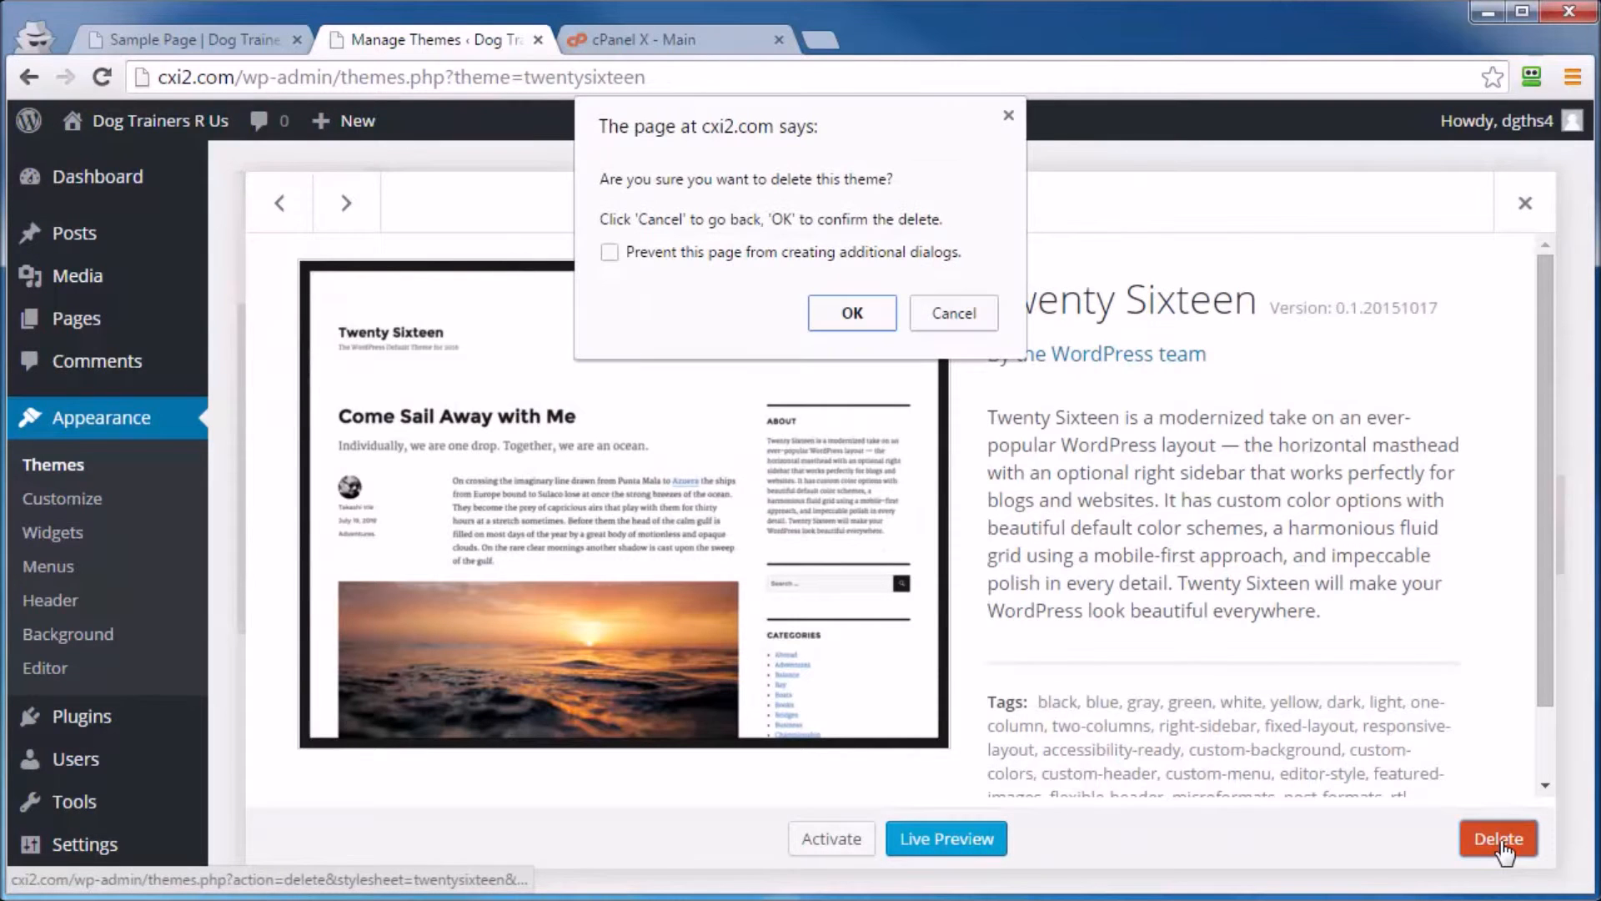
{"action": "left_click", "coordinate": [848, 315]}
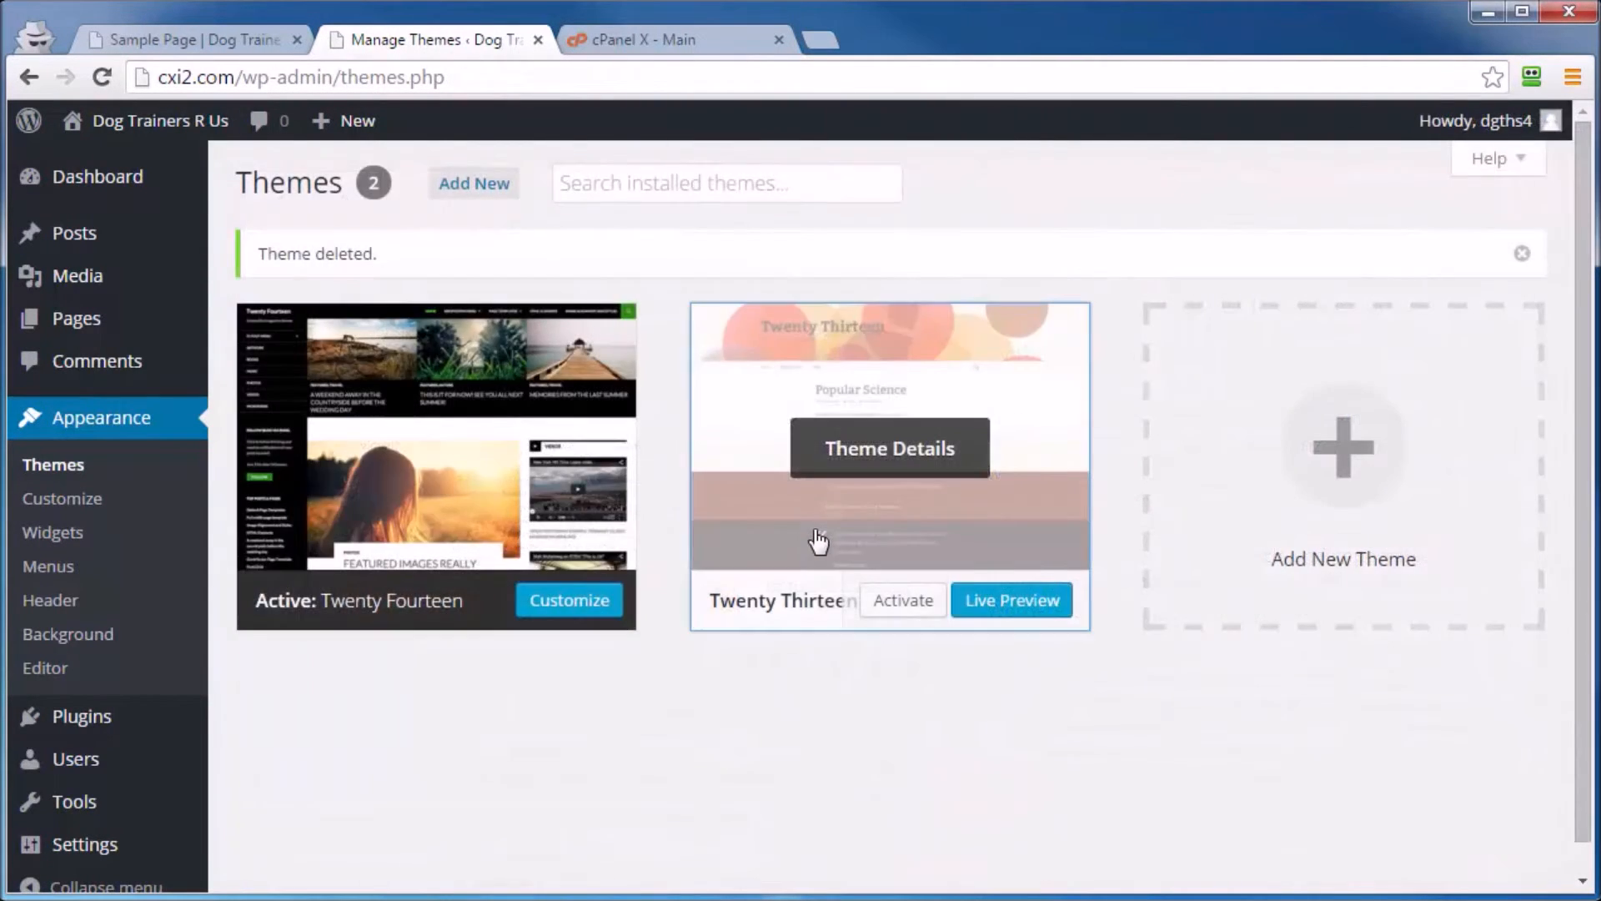
{"action": "left_click", "coordinate": [815, 540]}
{"action": "left_click", "coordinate": [1499, 838]}
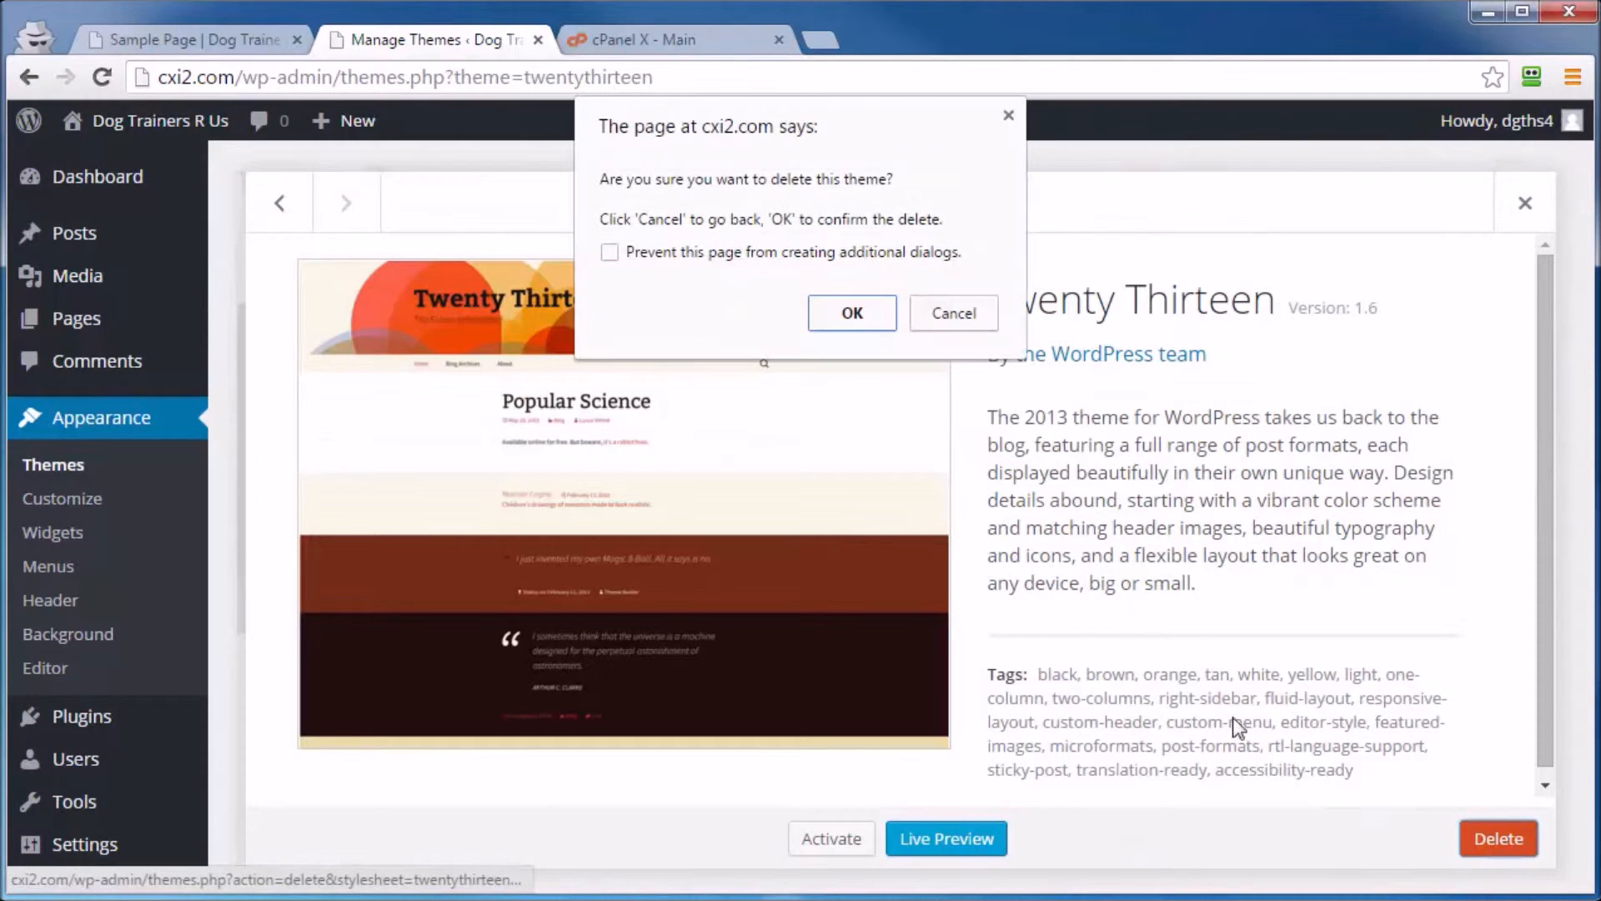
{"action": "left_click", "coordinate": [850, 316]}
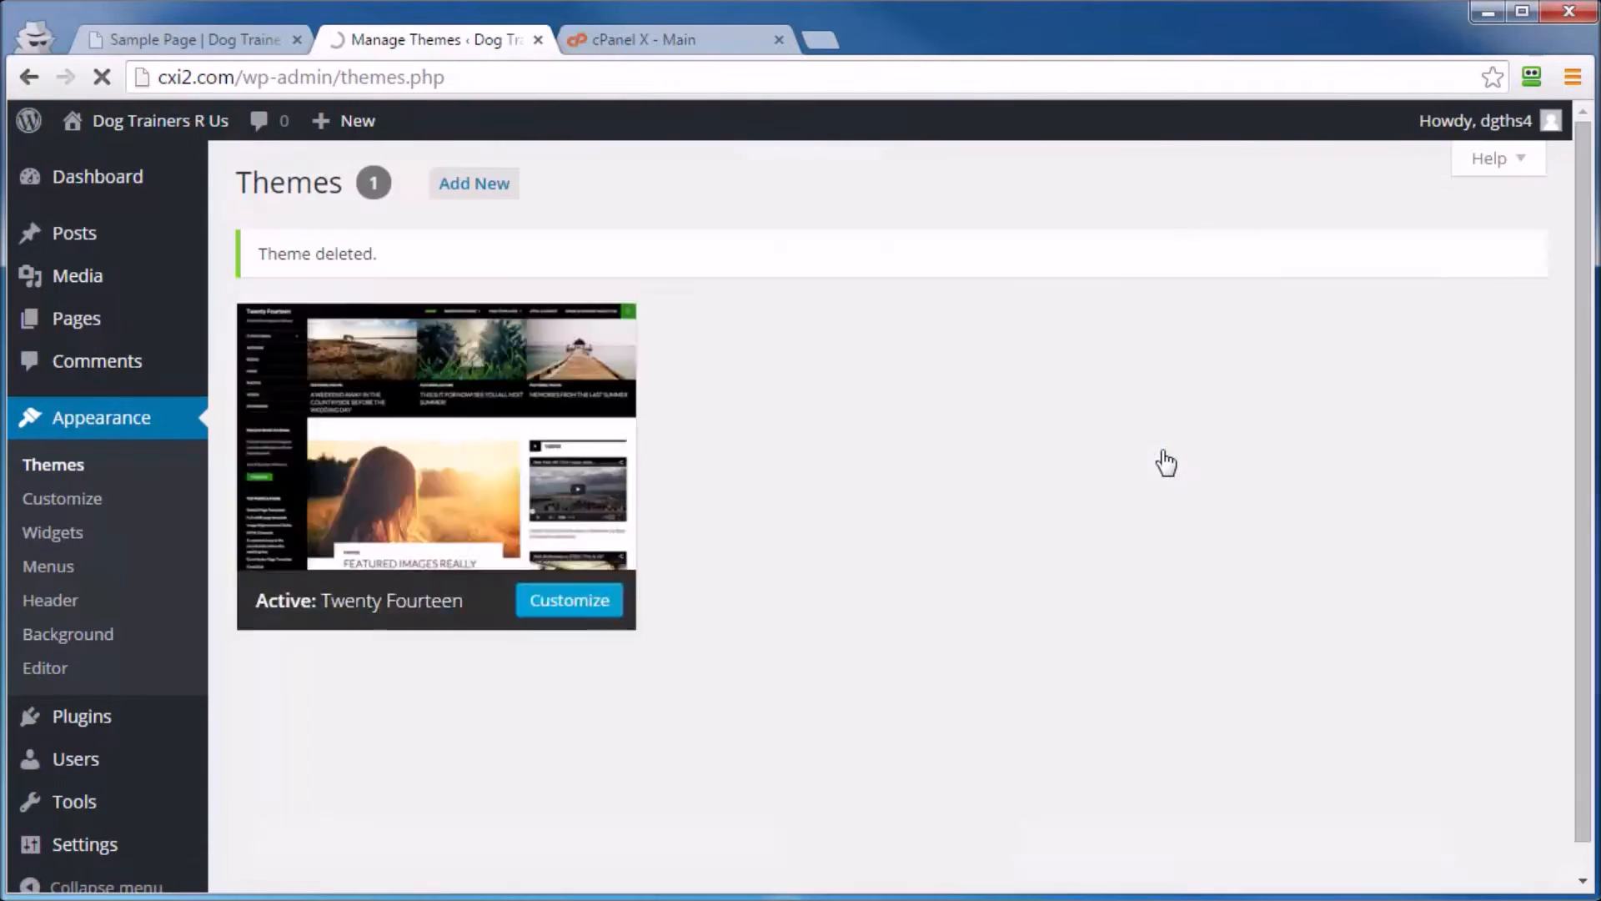
Review the remaining Twenty Fourteen theme's details and open the list of installed plugins.
{"action": "scroll", "coordinate": [598, 547], "scroll_direction": "down", "scroll_amount": 5}
{"action": "scroll", "coordinate": [589, 453], "scroll_direction": "up", "scroll_amount": 5}
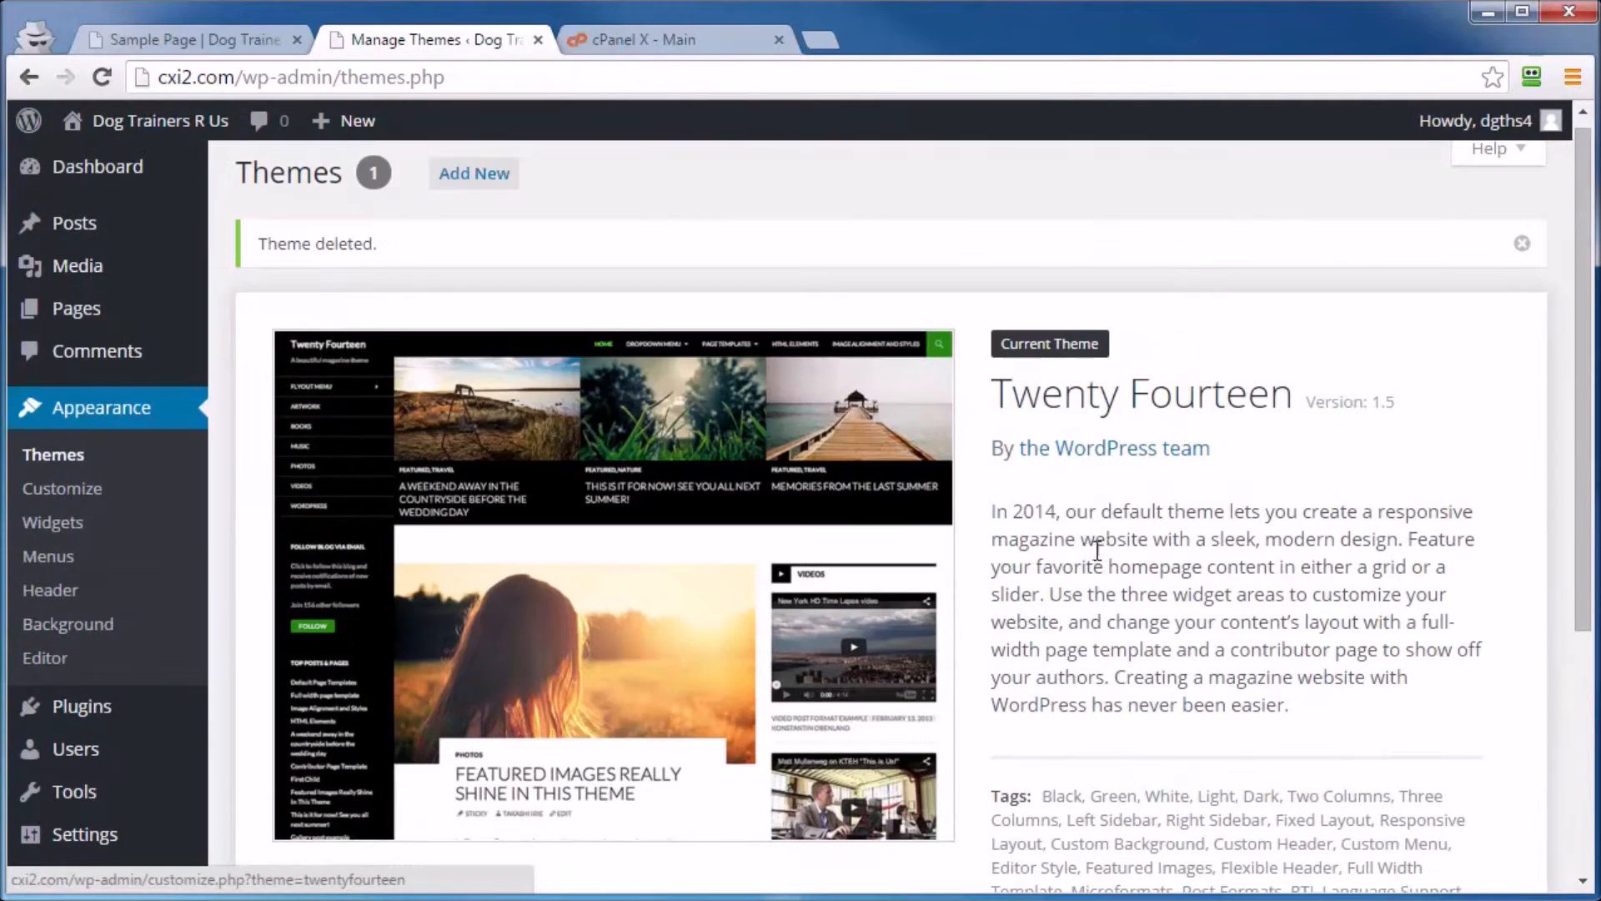
{"action": "scroll", "coordinate": [589, 454], "scroll_direction": "down", "scroll_amount": 5}
{"action": "mouse_move", "coordinate": [93, 342]}
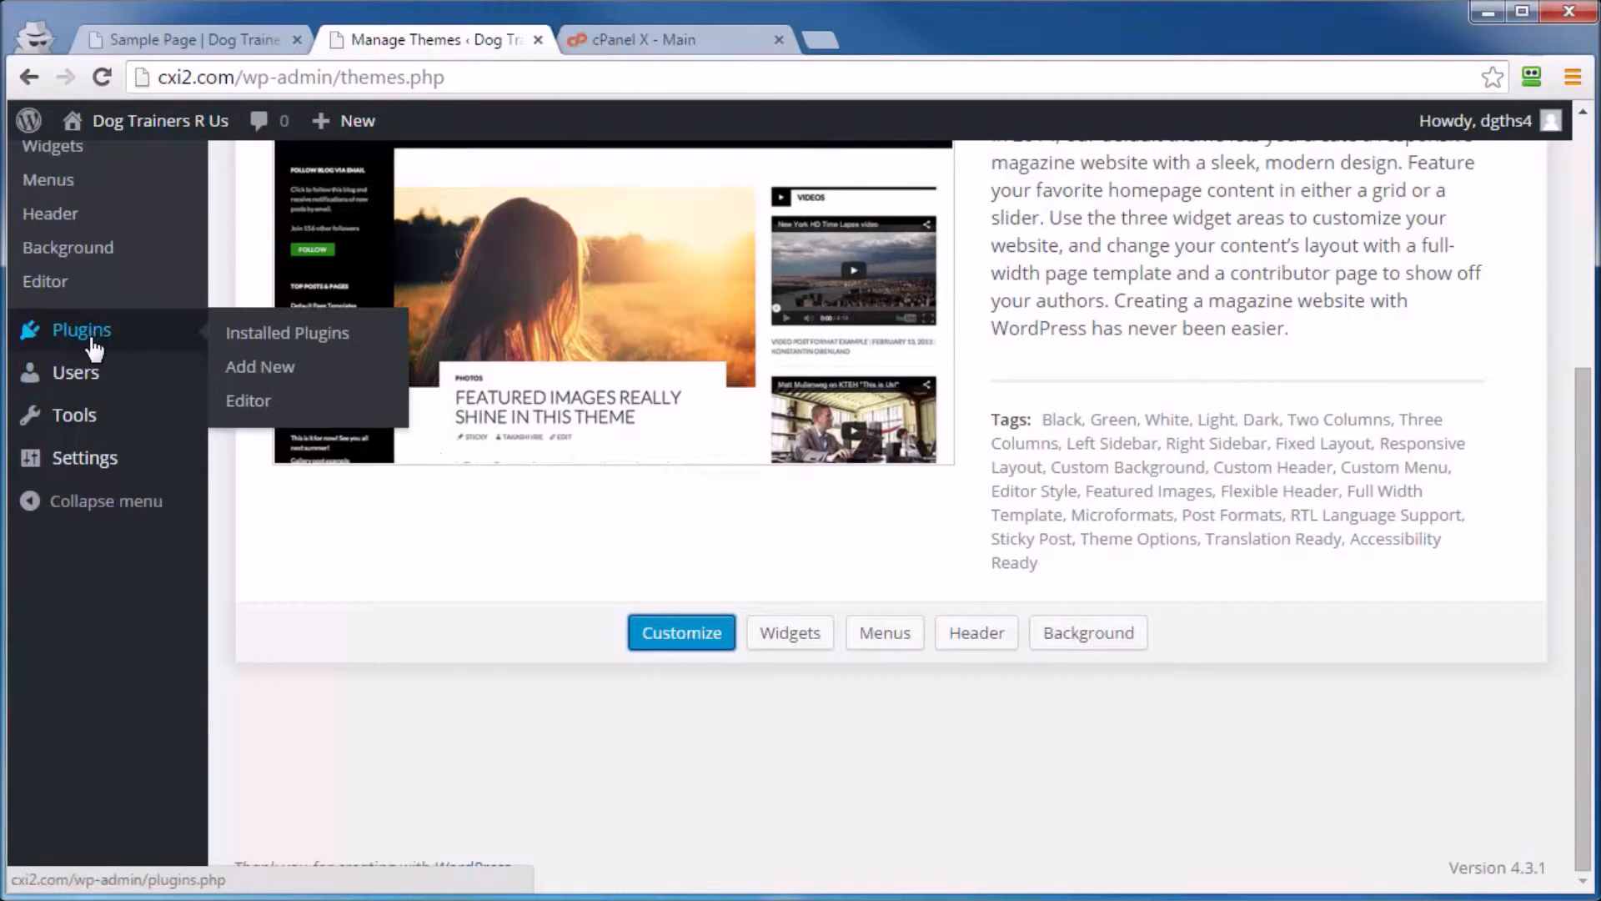
{"action": "left_click", "coordinate": [72, 332]}
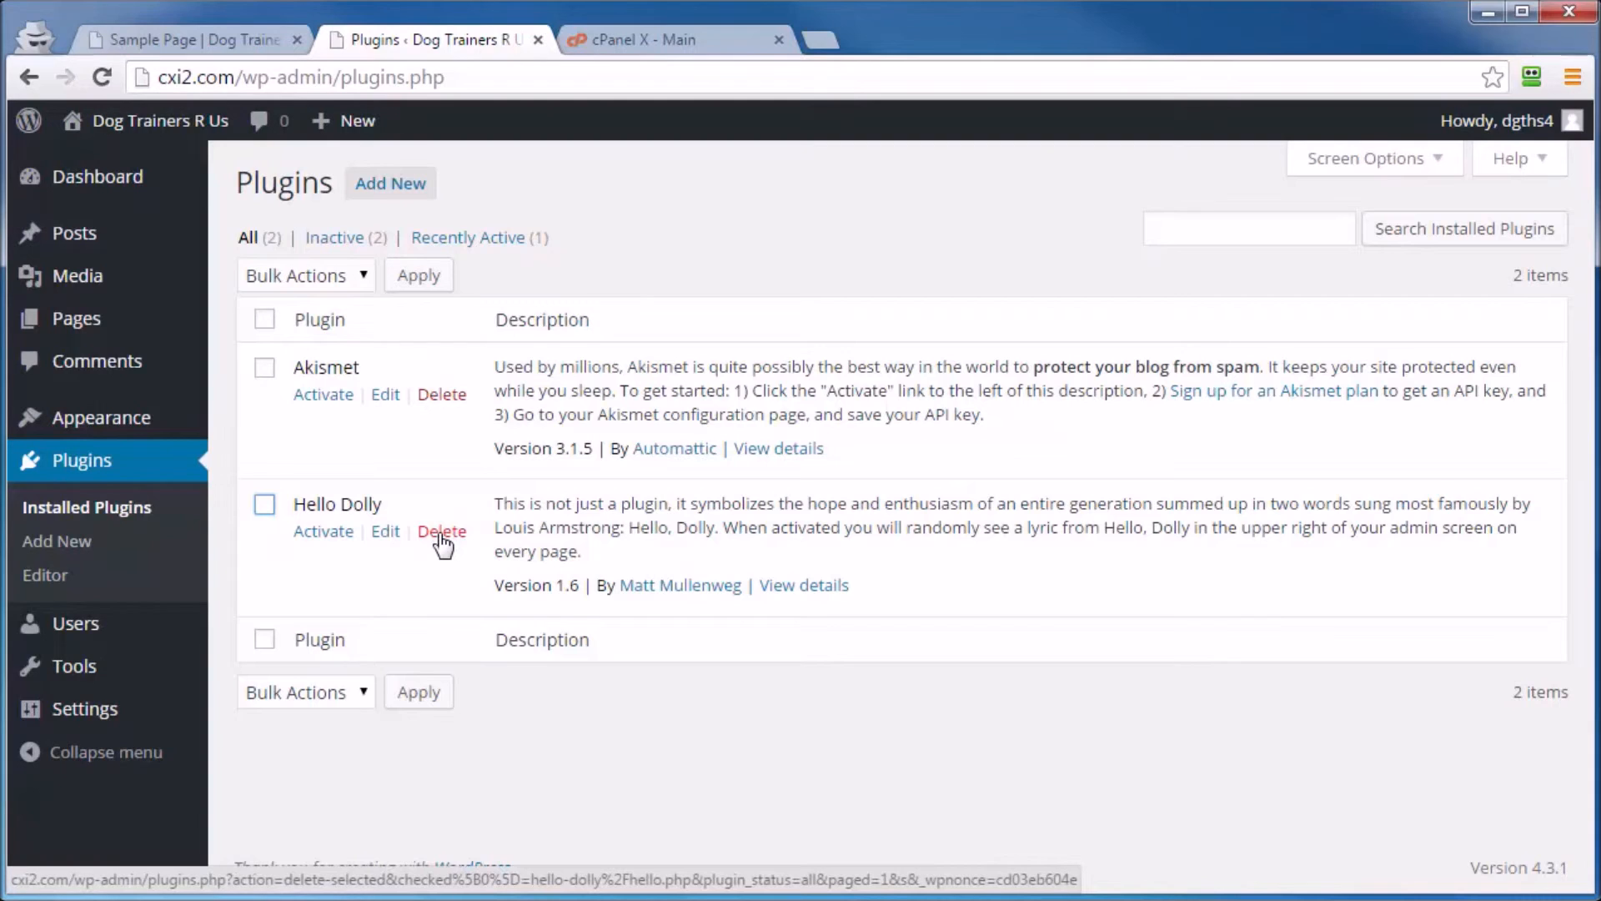
{"action": "left_click", "coordinate": [268, 322]}
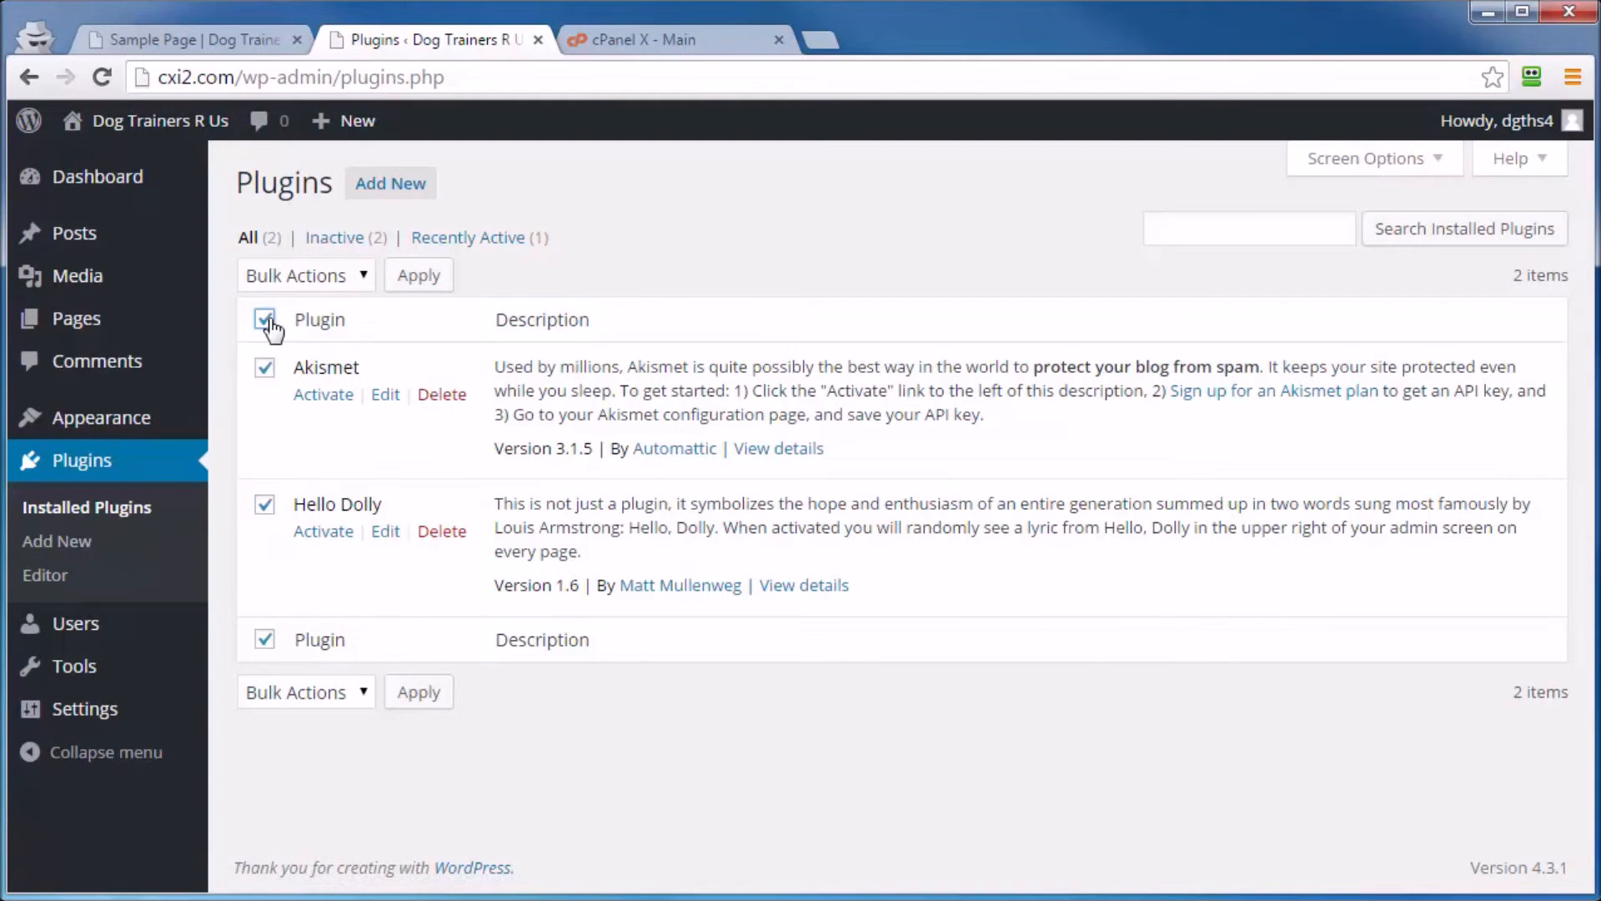
{"action": "left_click", "coordinate": [338, 283]}
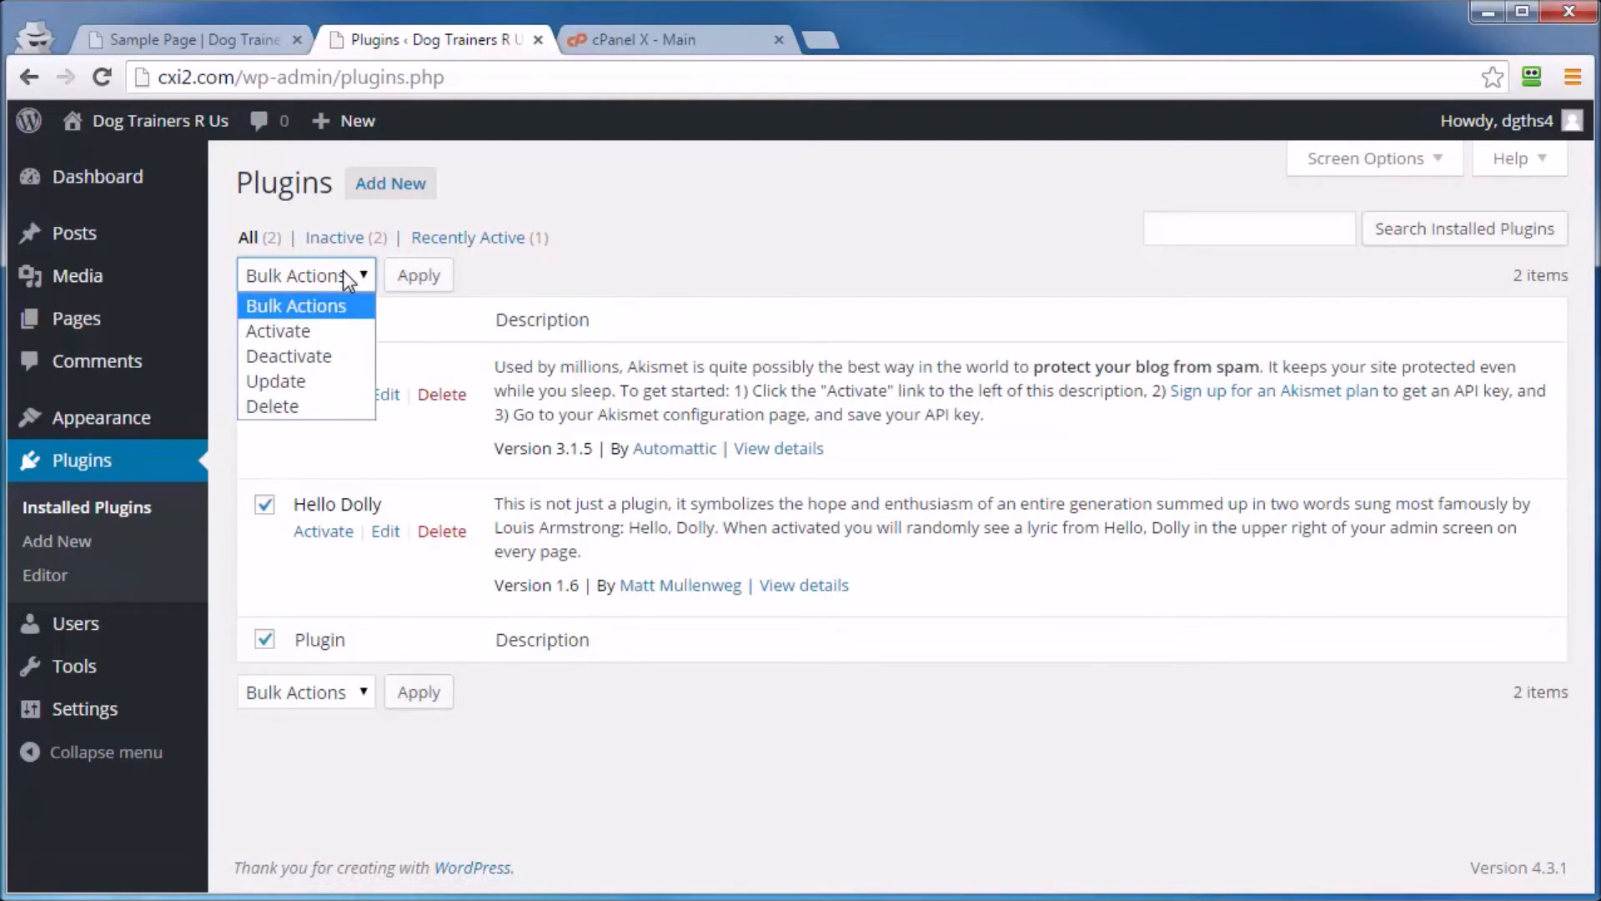
{"action": "left_click", "coordinate": [302, 455]}
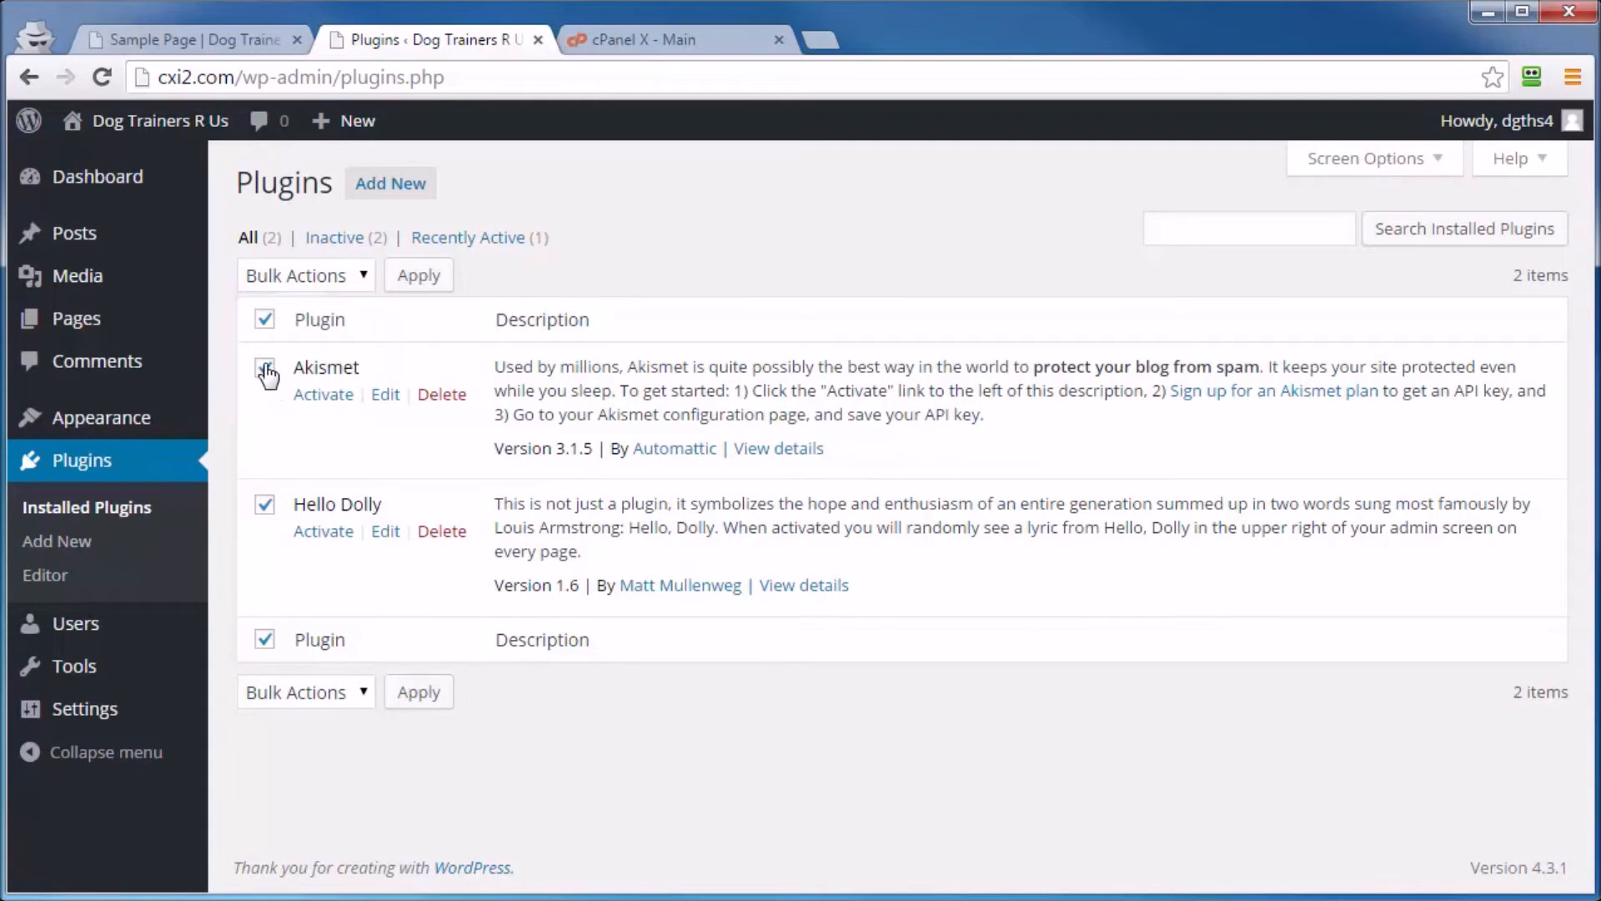
{"action": "left_click", "coordinate": [265, 319]}
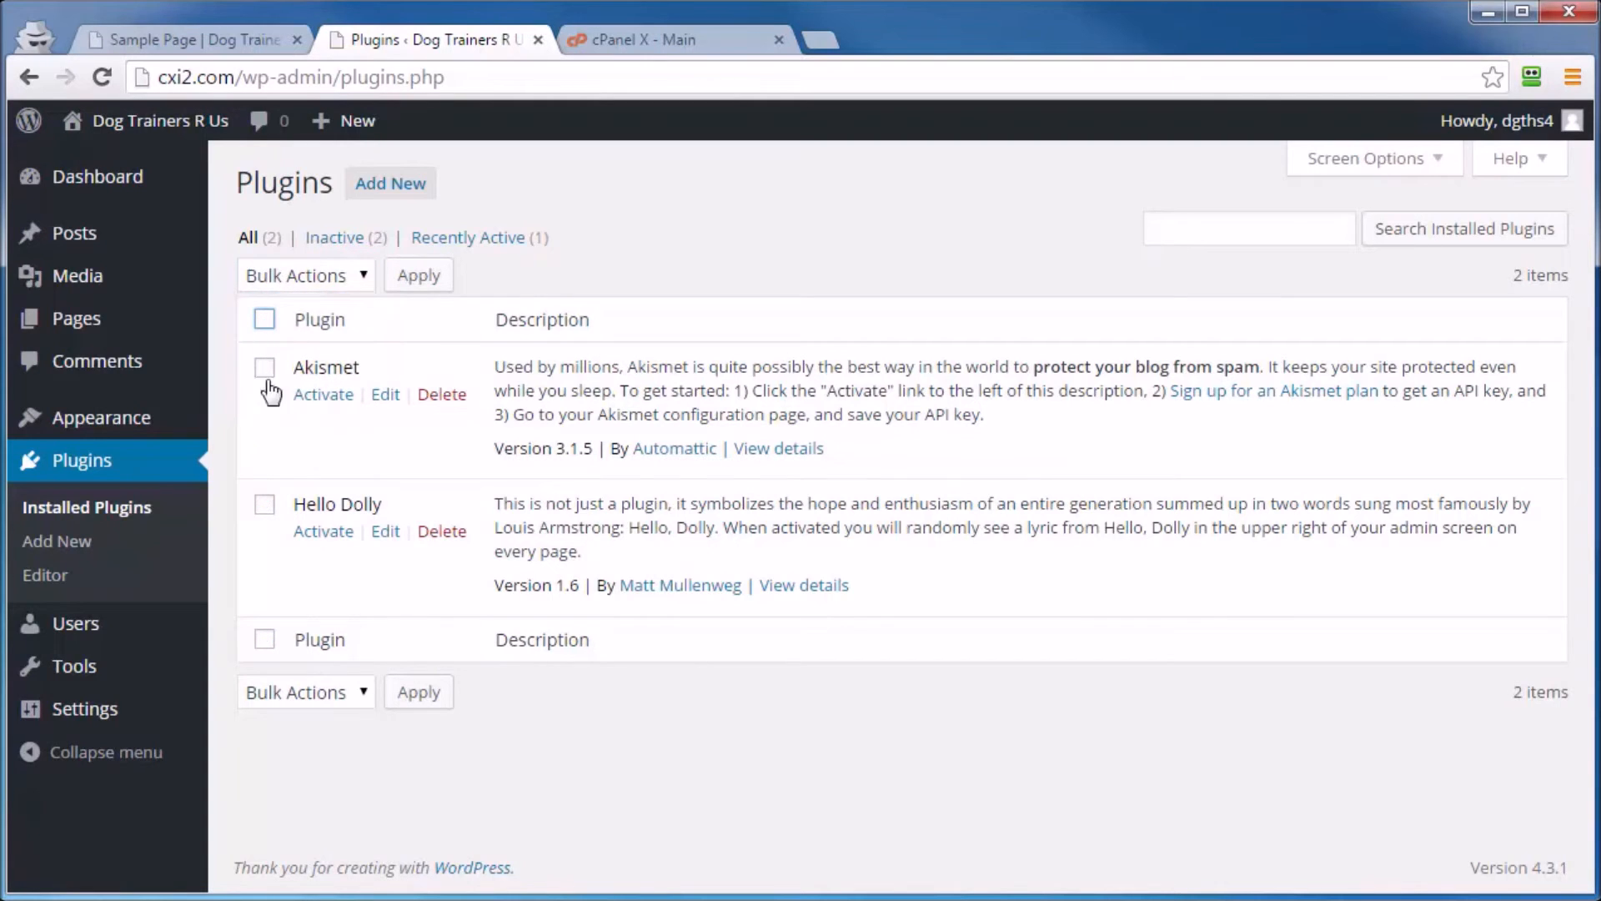
Delete the inactive Hello Dolly plugin and confirm removal of its files.
{"action": "left_click", "coordinate": [448, 533]}
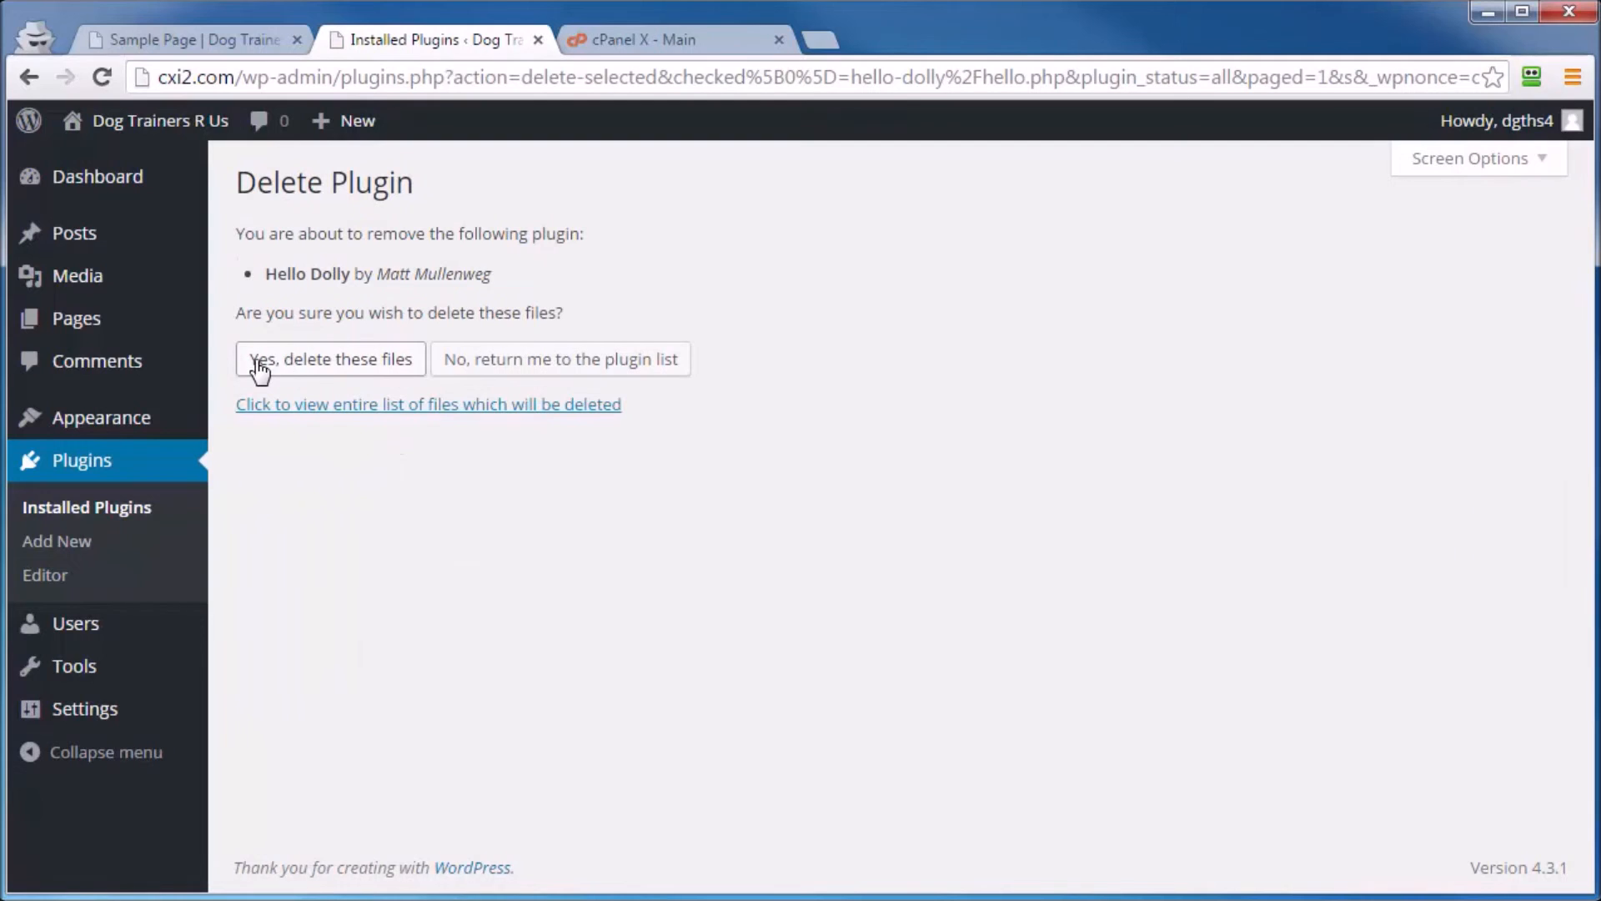
{"action": "left_click", "coordinate": [338, 367]}
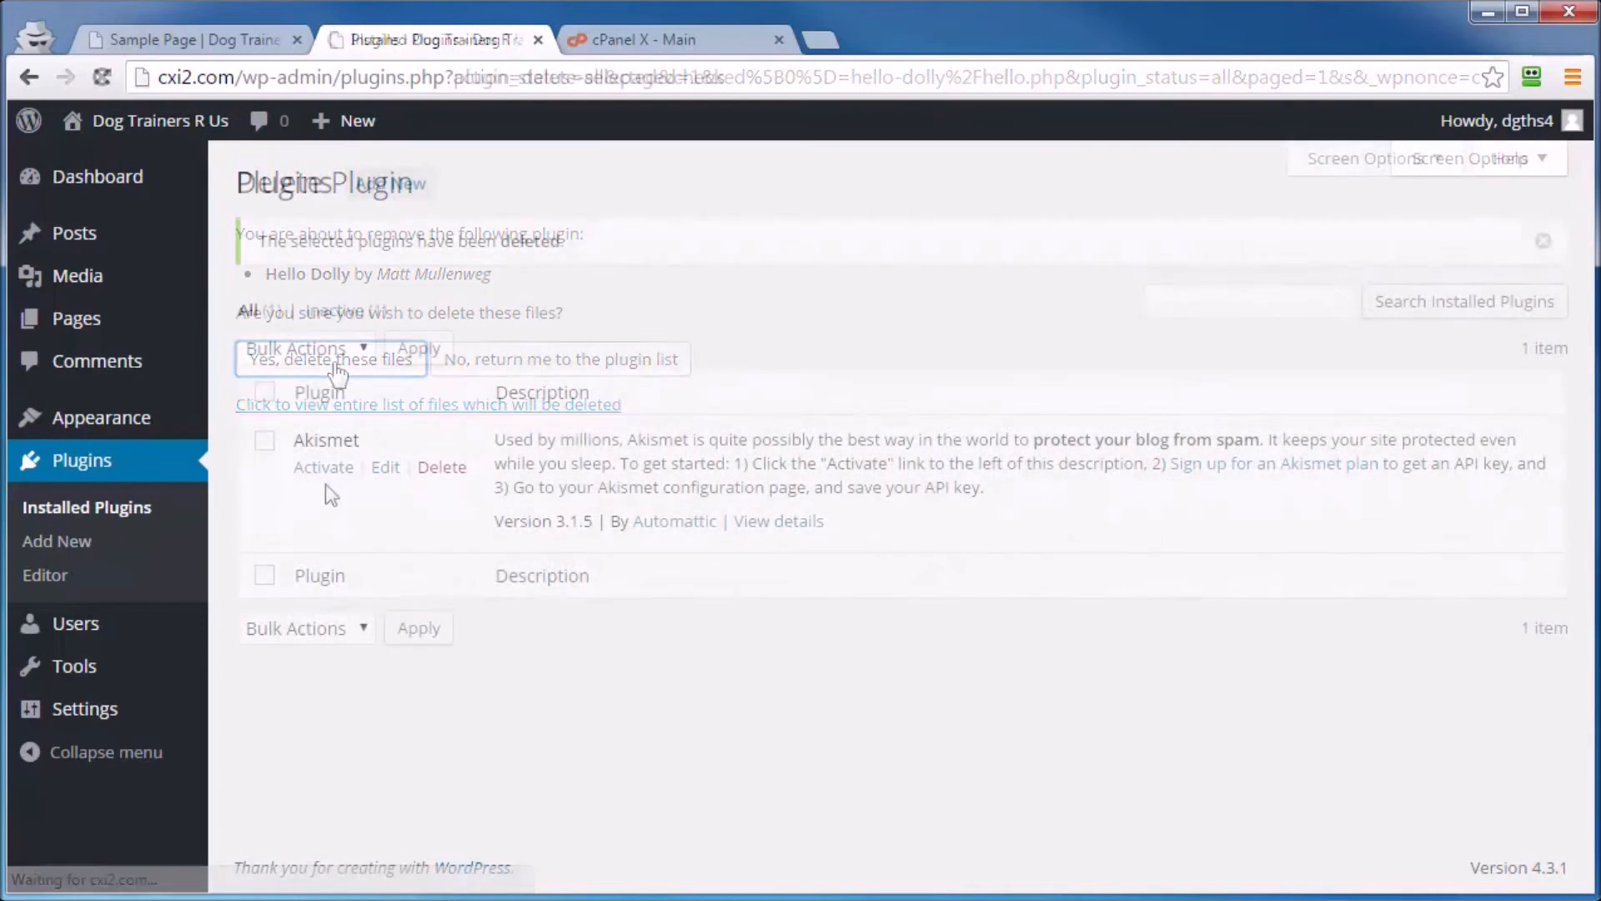